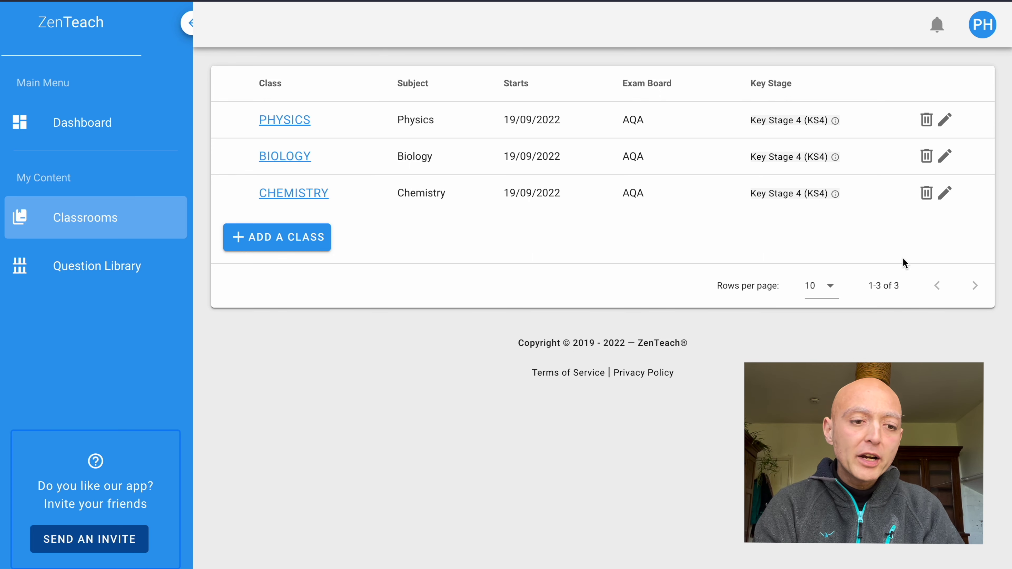
Rename the Chemistry class to 'Year 10a', keep year group Year 10, and save.
left_click(948, 193)
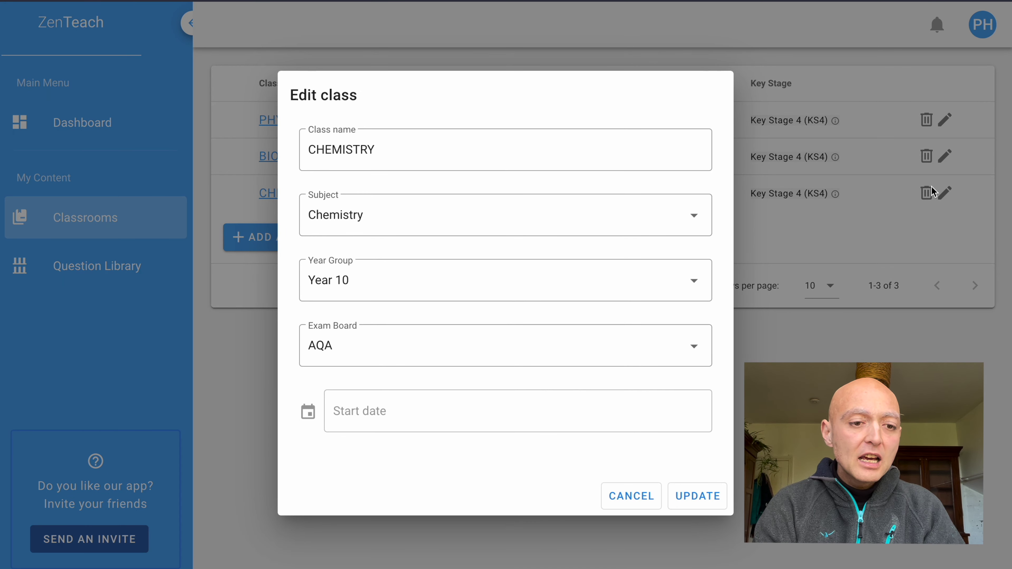
double_click(489, 157)
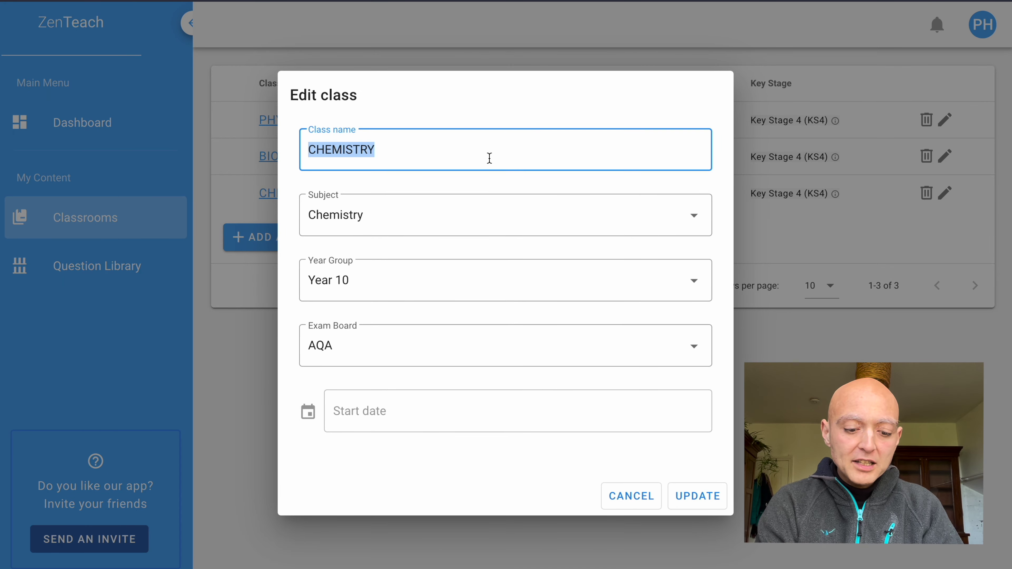
type("Year 10a")
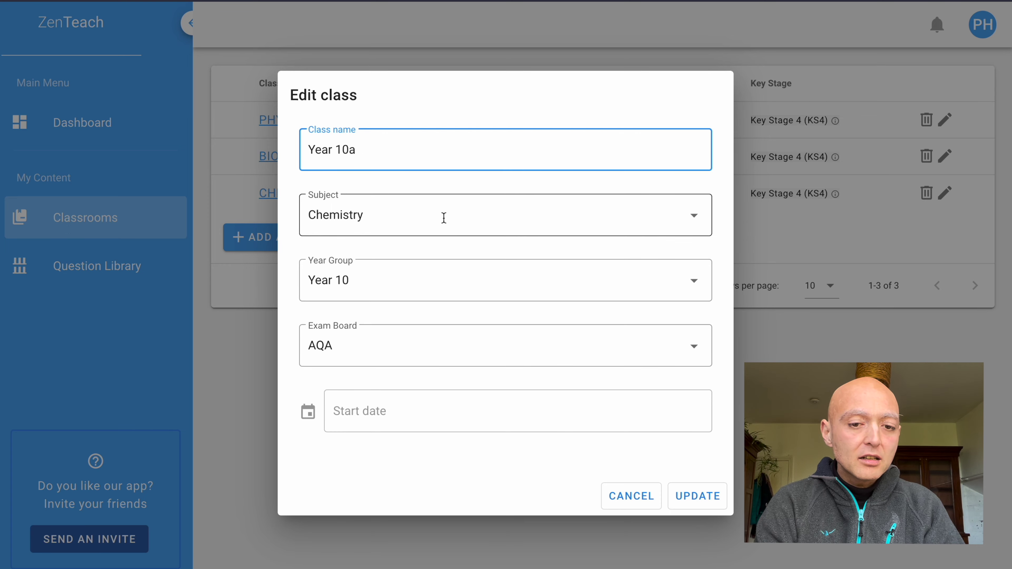
left_click(448, 282)
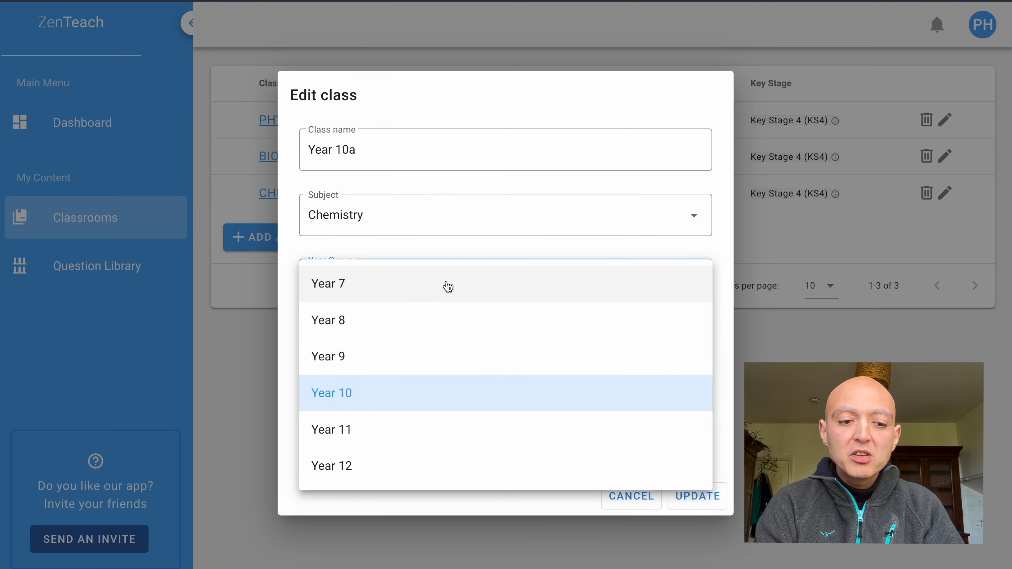
left_click(447, 284)
left_click(442, 289)
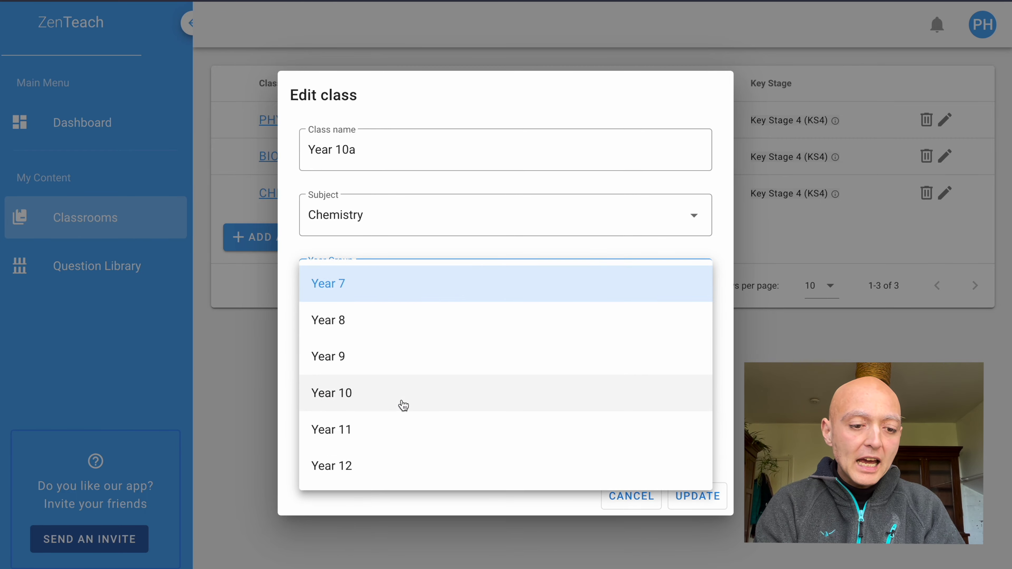
left_click(402, 405)
left_click(375, 454)
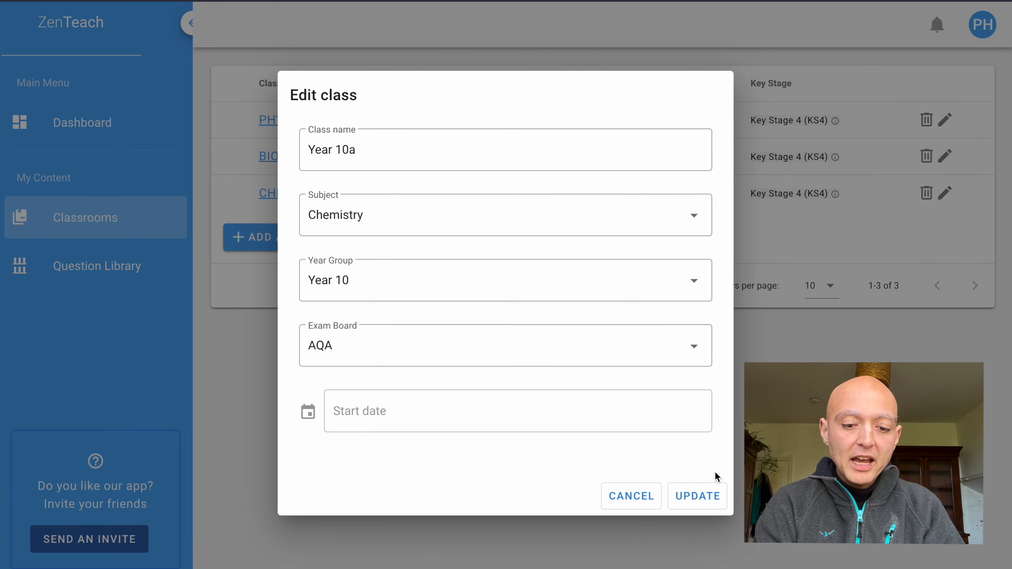
left_click(717, 498)
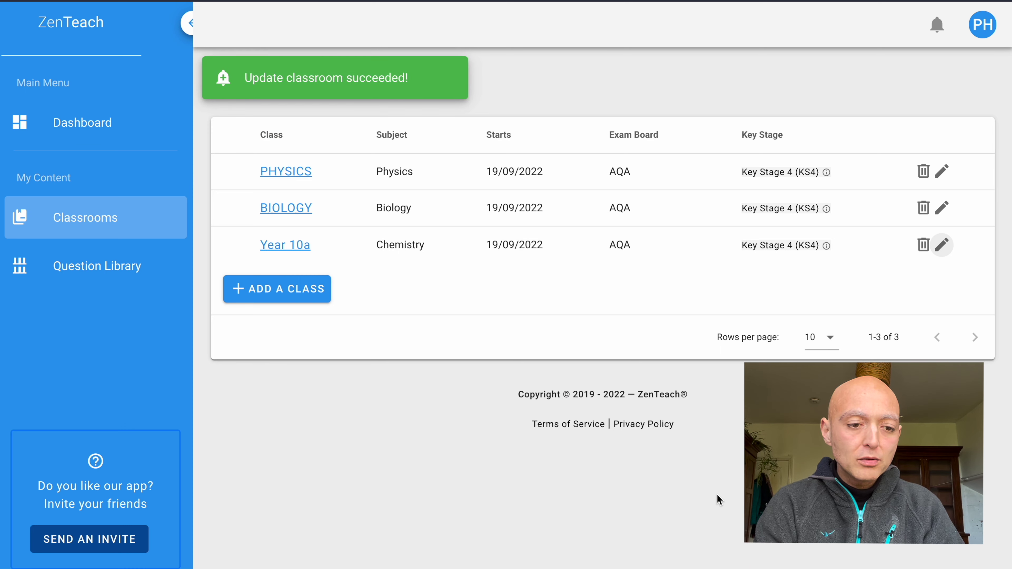
Open the Year 10a classroom page and launch the create-quiz wizard.
left_click(302, 254)
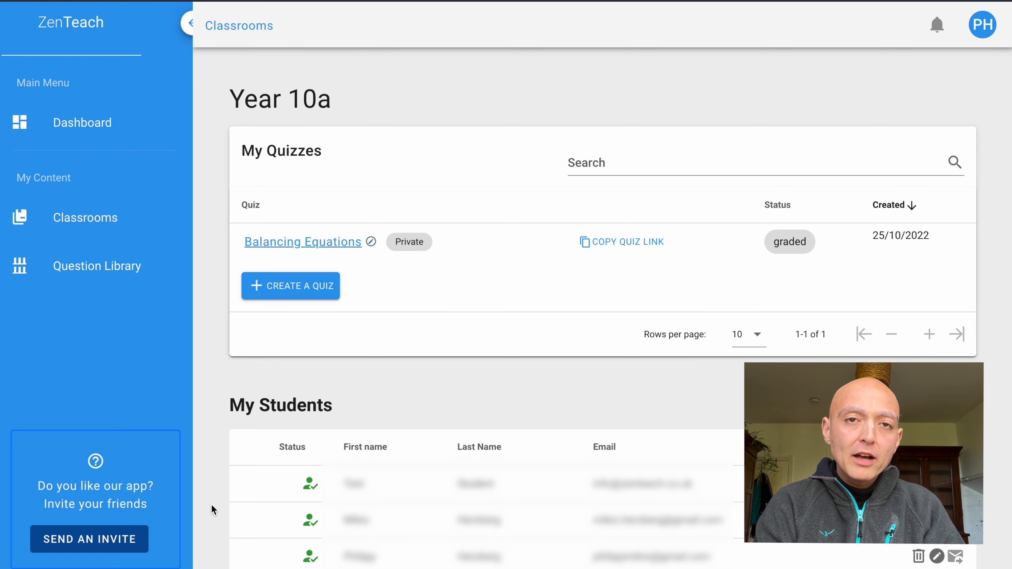
left_click(324, 291)
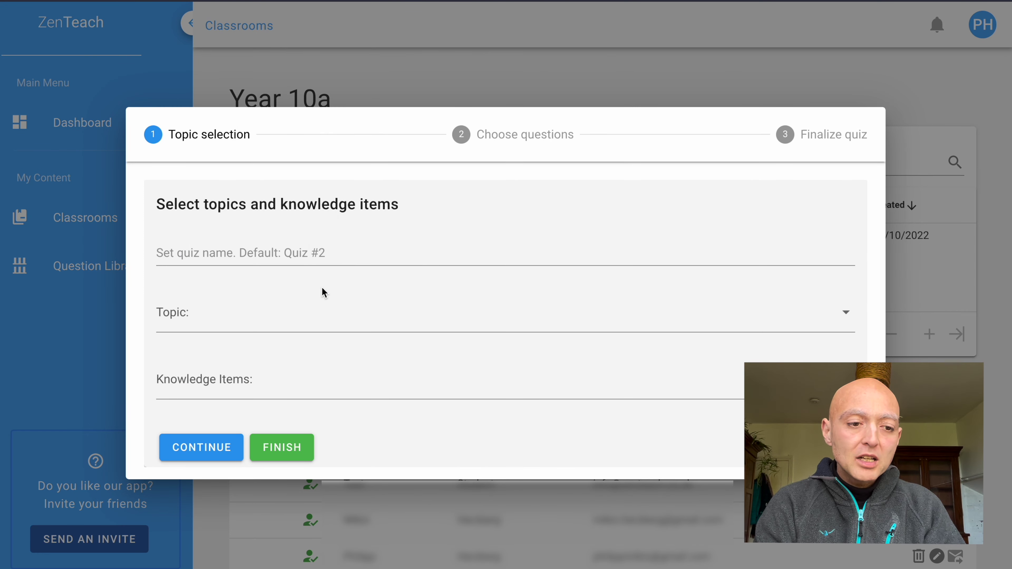
Set the quiz topic to 1.2.7 Atmospheric pollutants, leaving the name blank for now.
left_click(296, 257)
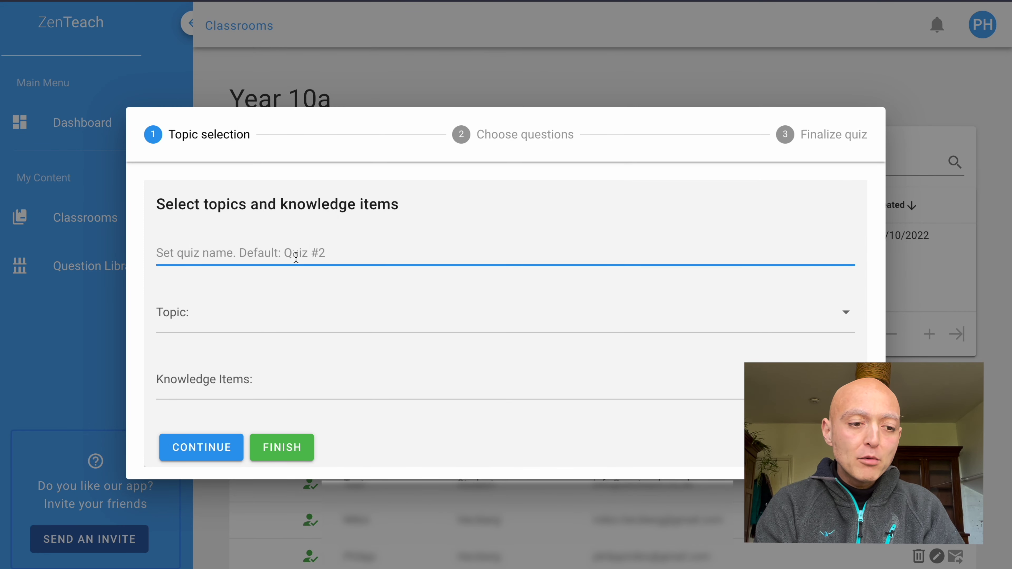
left_click(289, 291)
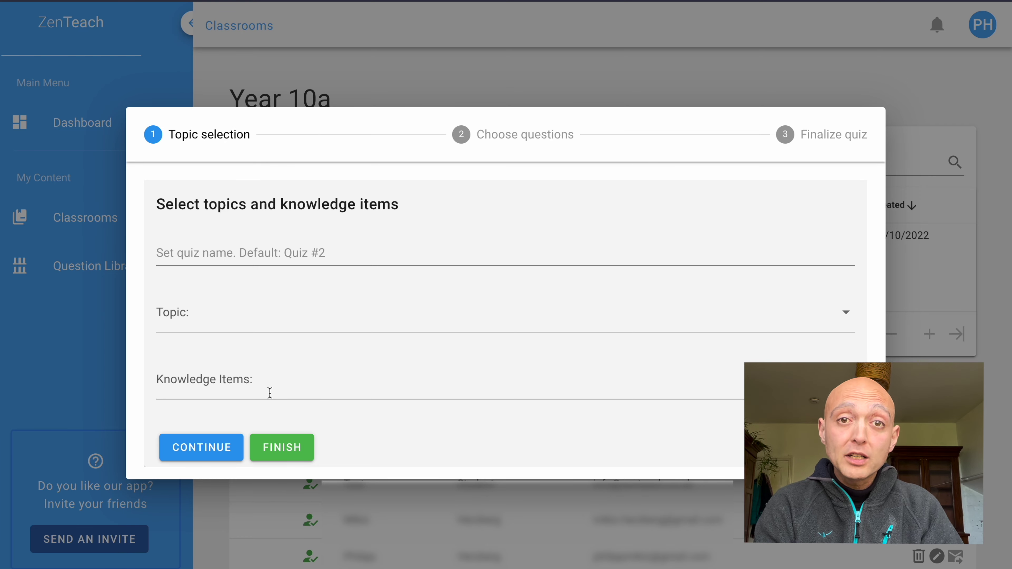
left_click(211, 323)
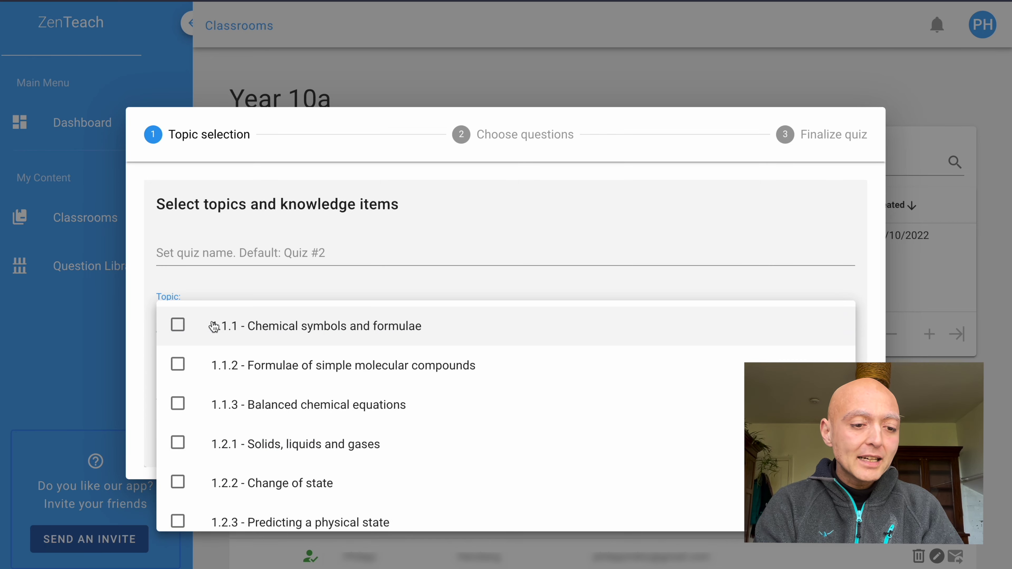
scroll(214, 326, "down", 6)
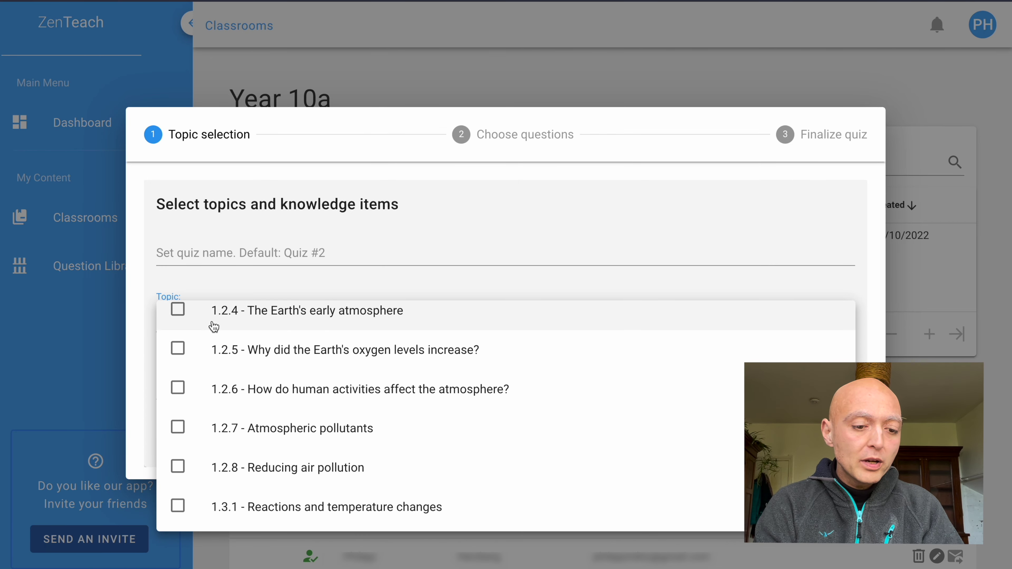
left_click(408, 436)
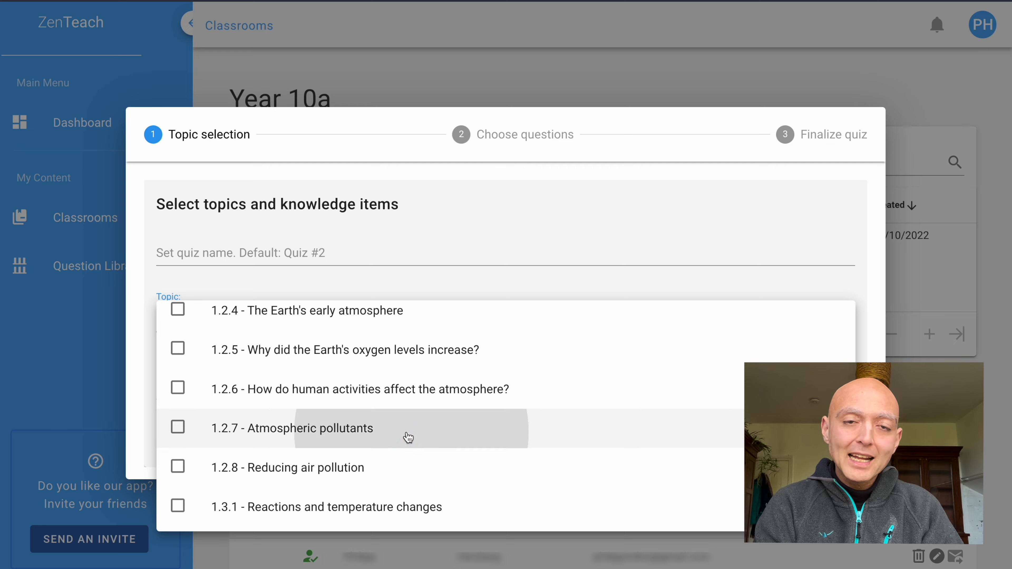
left_click(283, 279)
Tick the two acid rain knowledge items: limestone damage and lowering pH.
left_click(269, 381)
scroll(272, 391, "down", 3)
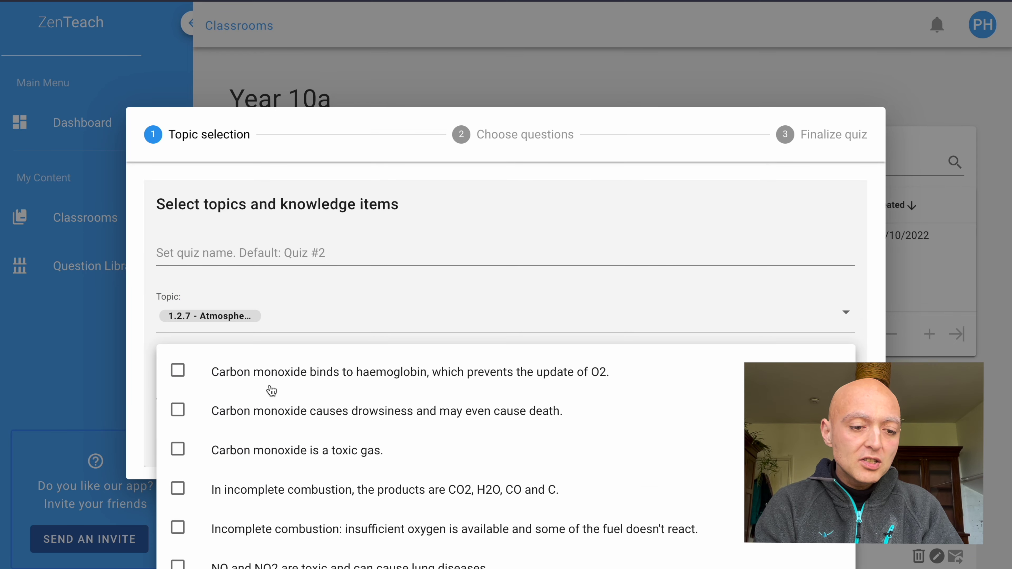
scroll(271, 391, "down", 6)
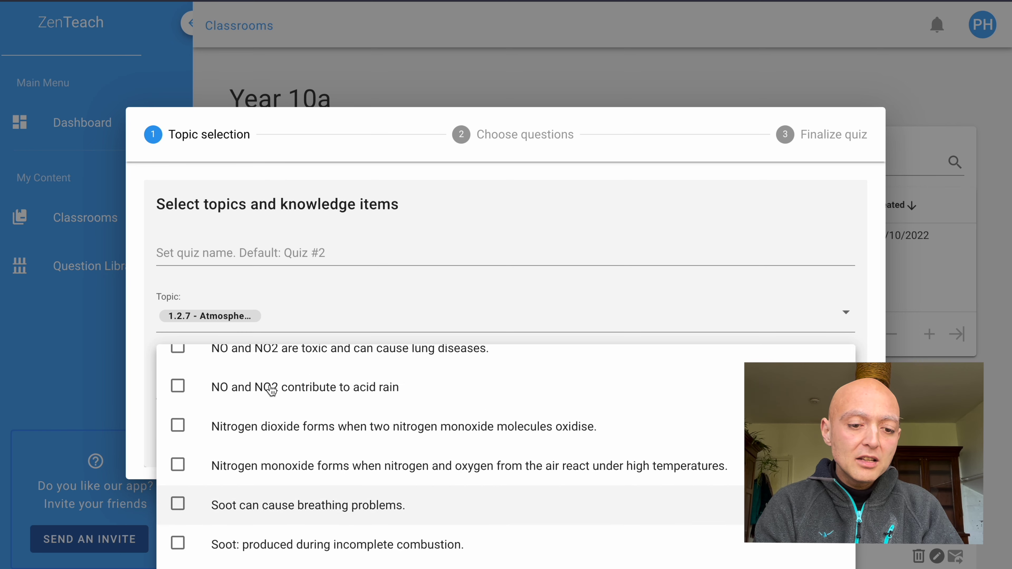
scroll(272, 390, "up", 10)
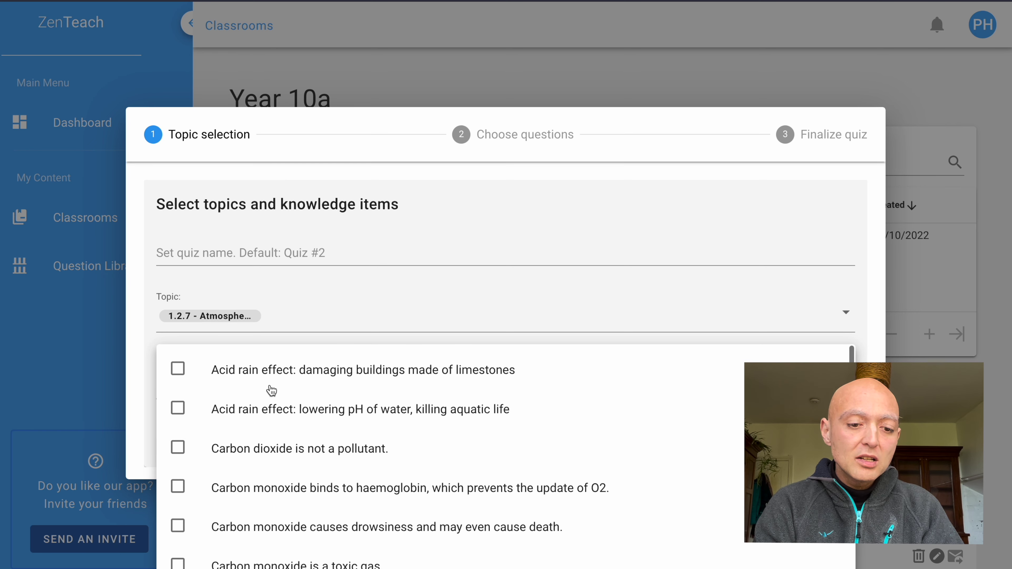
left_click(400, 385)
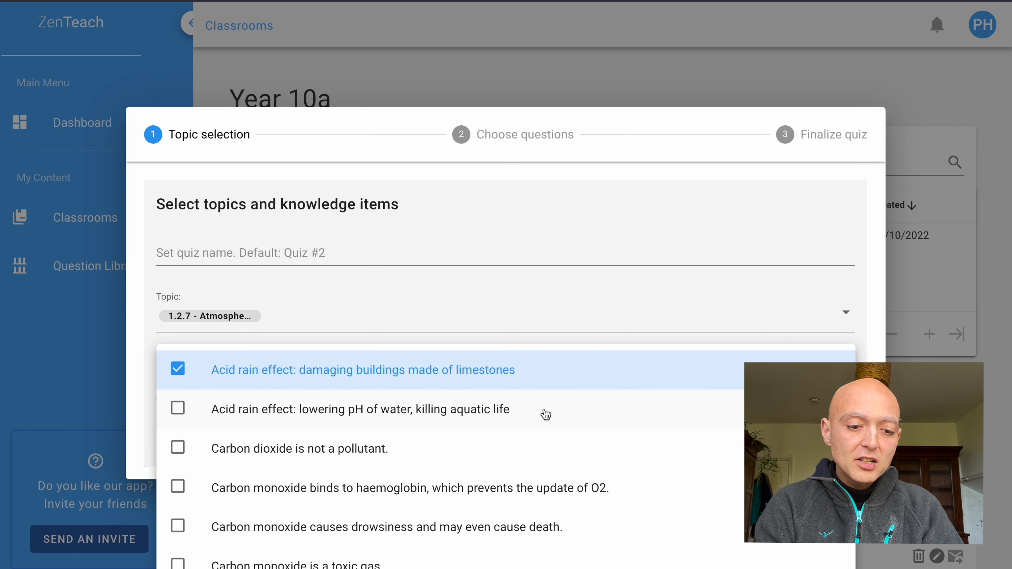
left_click(571, 420)
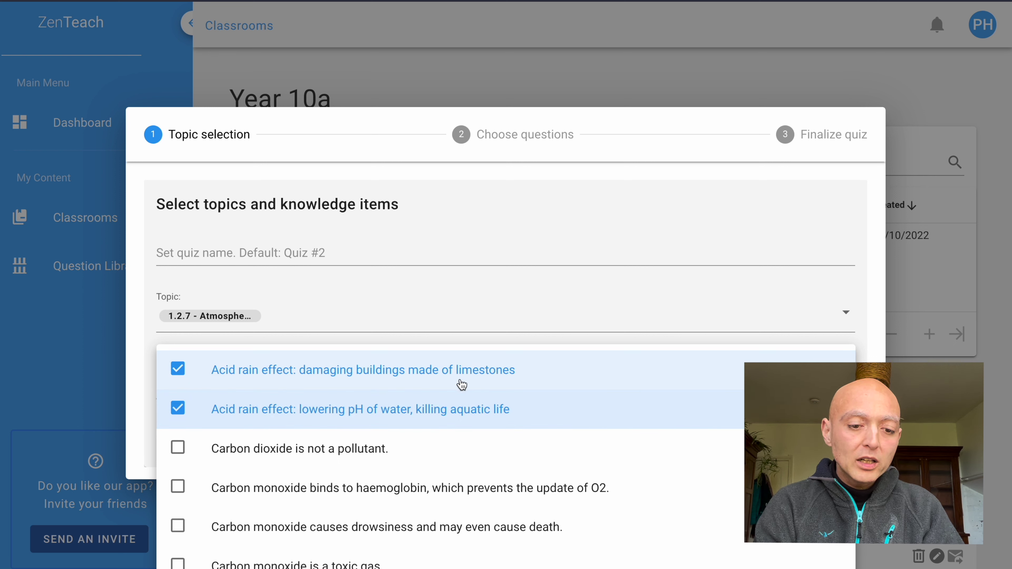
Tick 'Carbon dioxide is not a pollutant' plus the haemoglobin, drowsiness and toxic gas carbon monoxide items.
scroll(547, 418, "down", 1)
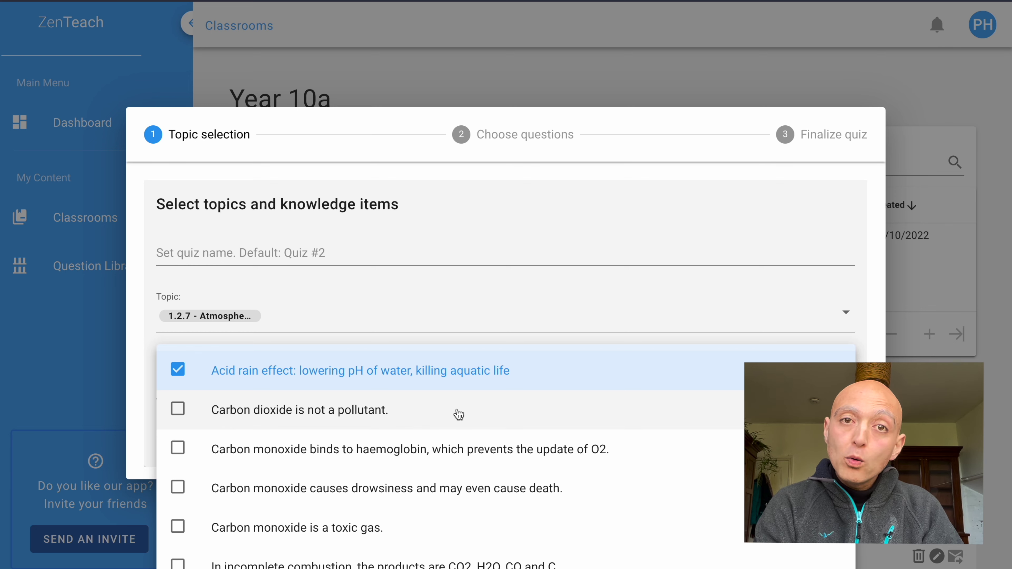
left_click(458, 414)
scroll(458, 415, "down", 1)
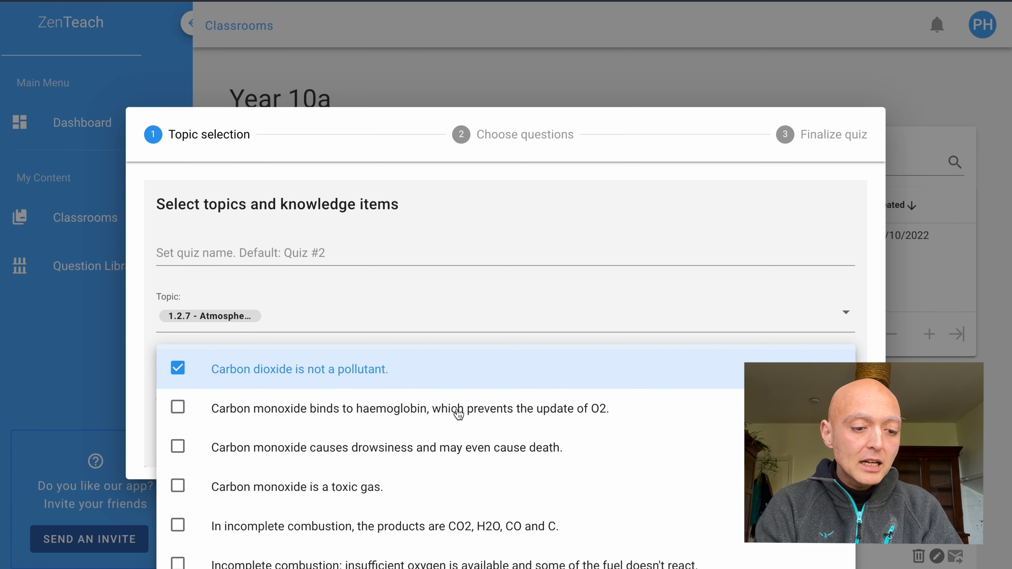
left_click(458, 415)
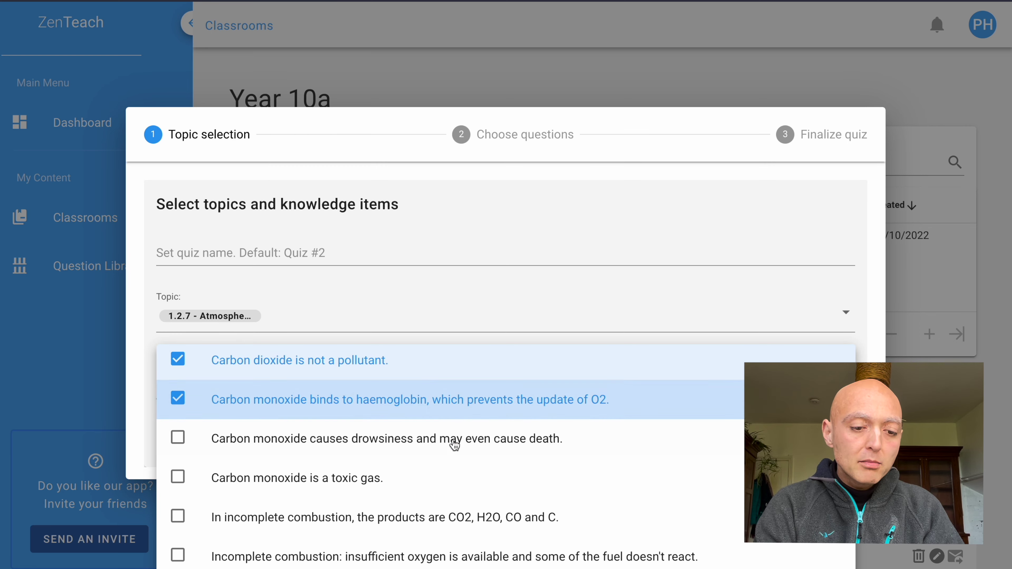
left_click(450, 442)
left_click(439, 484)
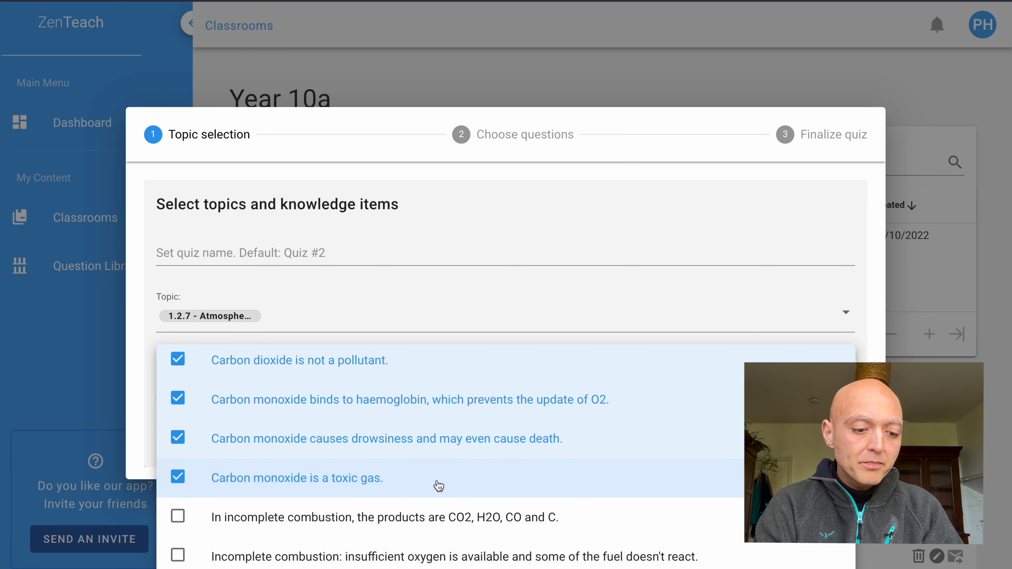
scroll(439, 486, "down", 4)
scroll(438, 485, "down", 5)
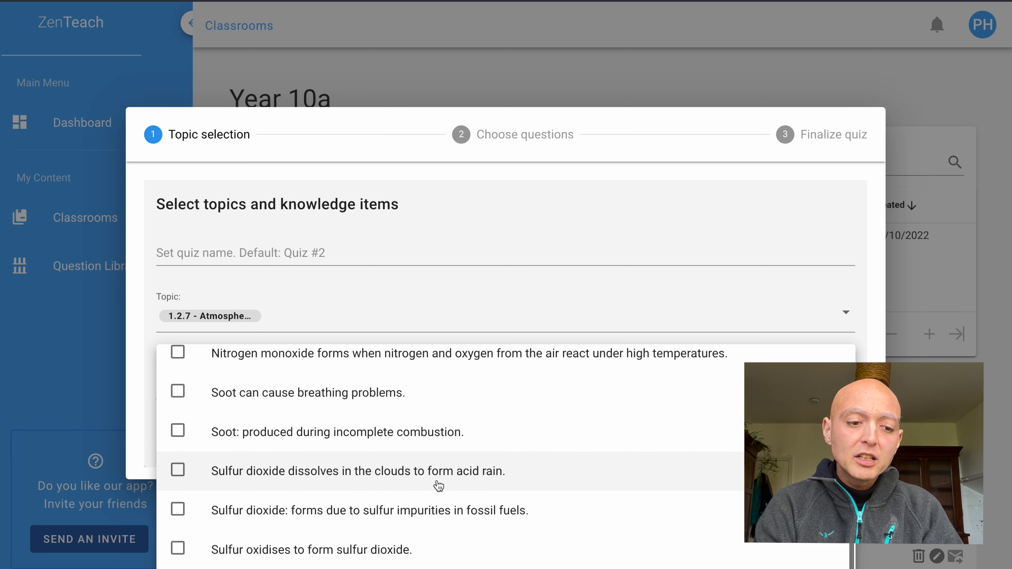
Name the quiz 'Atmospheric pollutants' and advance to the Finalize quiz review of its items.
left_click(445, 260)
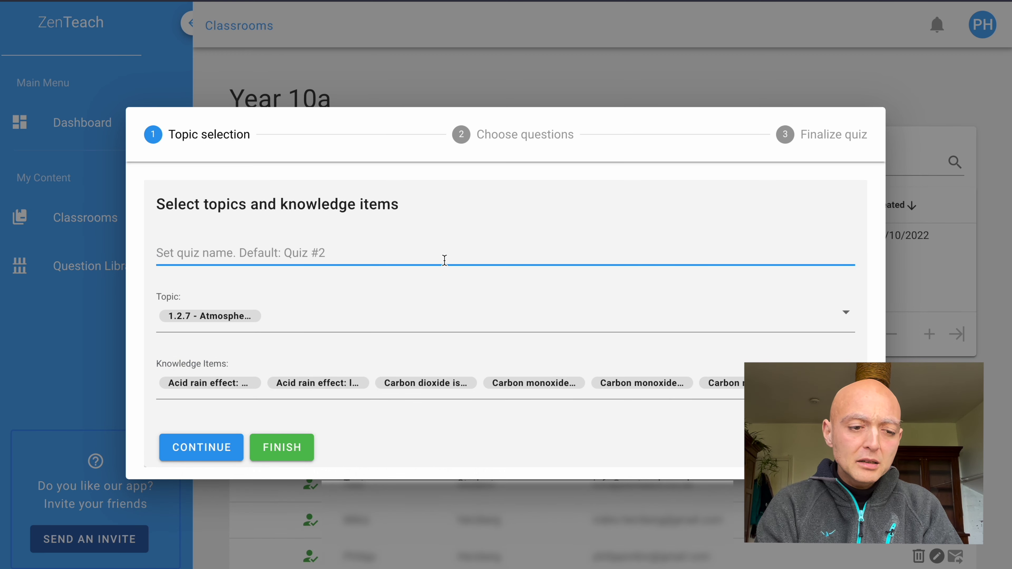
type("Atmos")
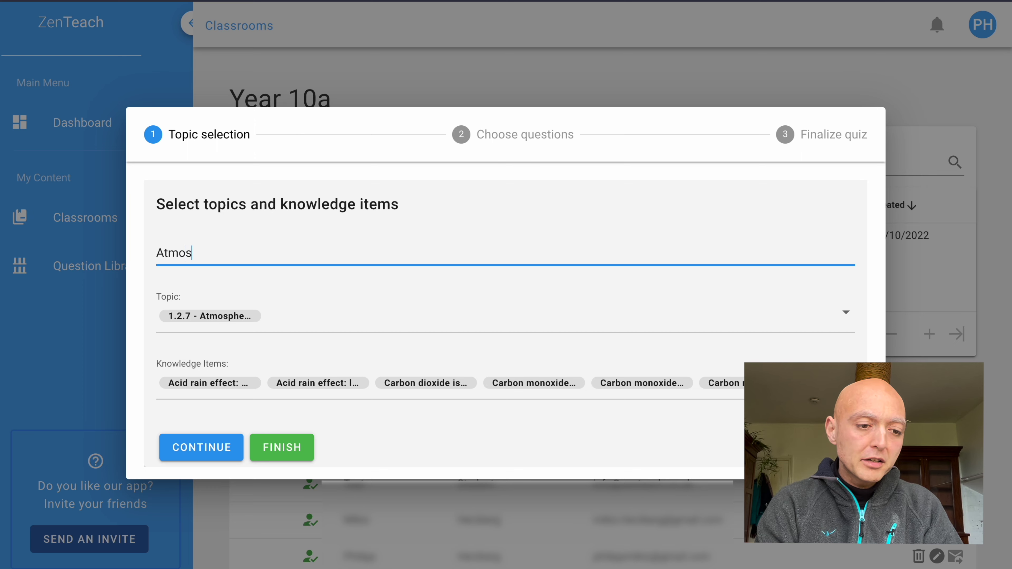
type("pheric pollutants")
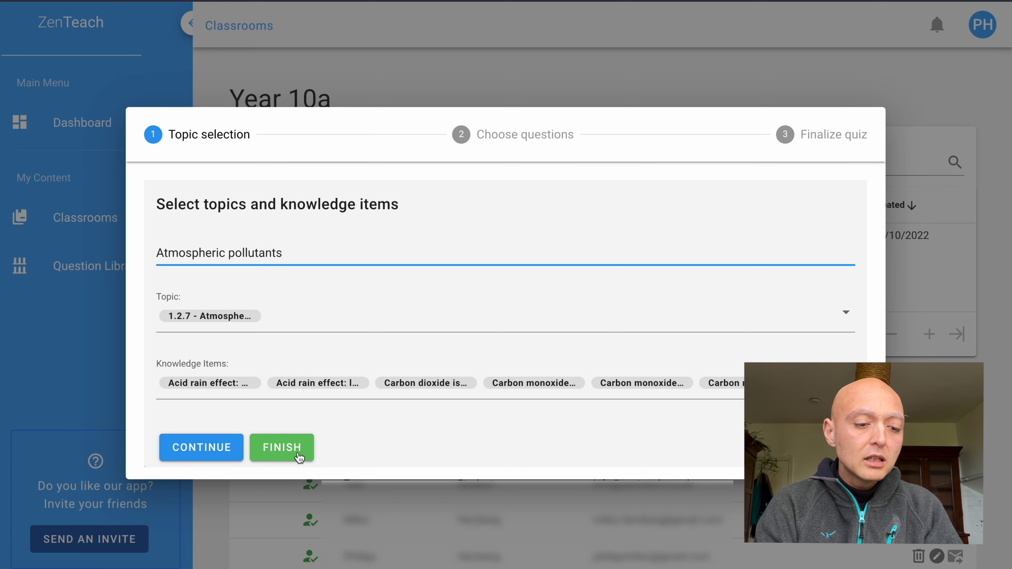
left_click(299, 457)
left_click(479, 349)
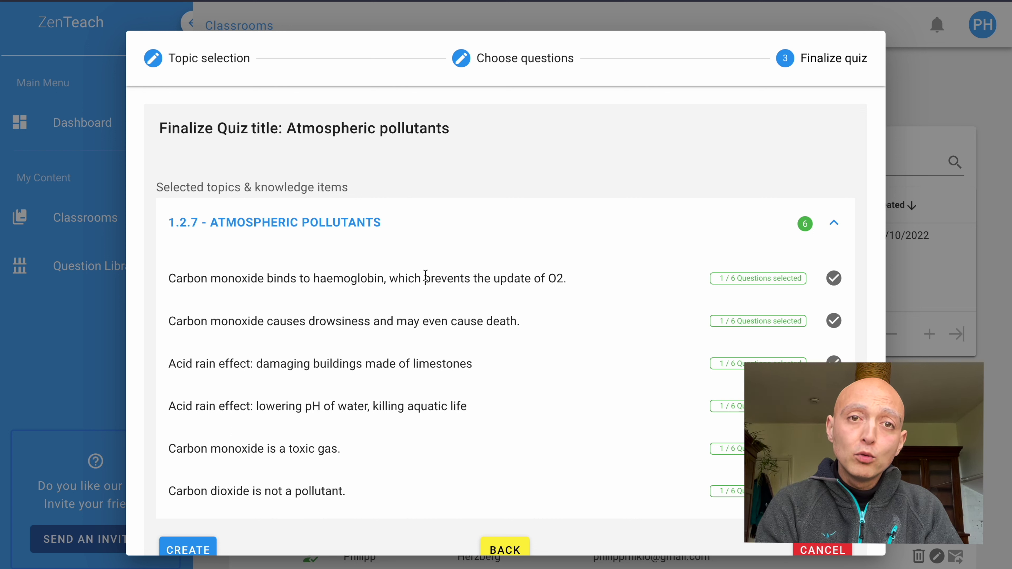
scroll(425, 278, "down", 1)
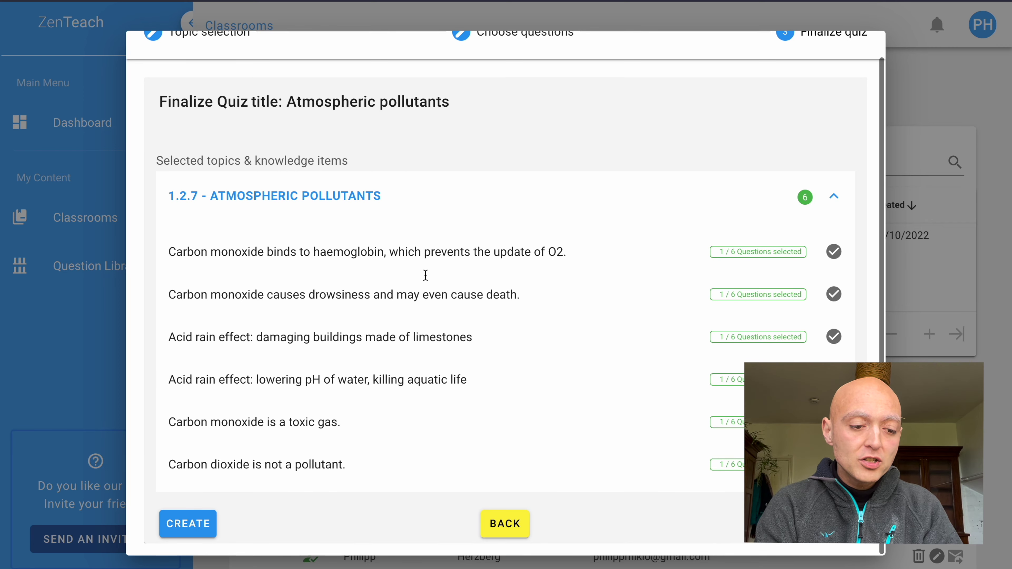
Create the Atmospheric pollutants quiz and copy its quiz link from the Year 10a page.
left_click(193, 531)
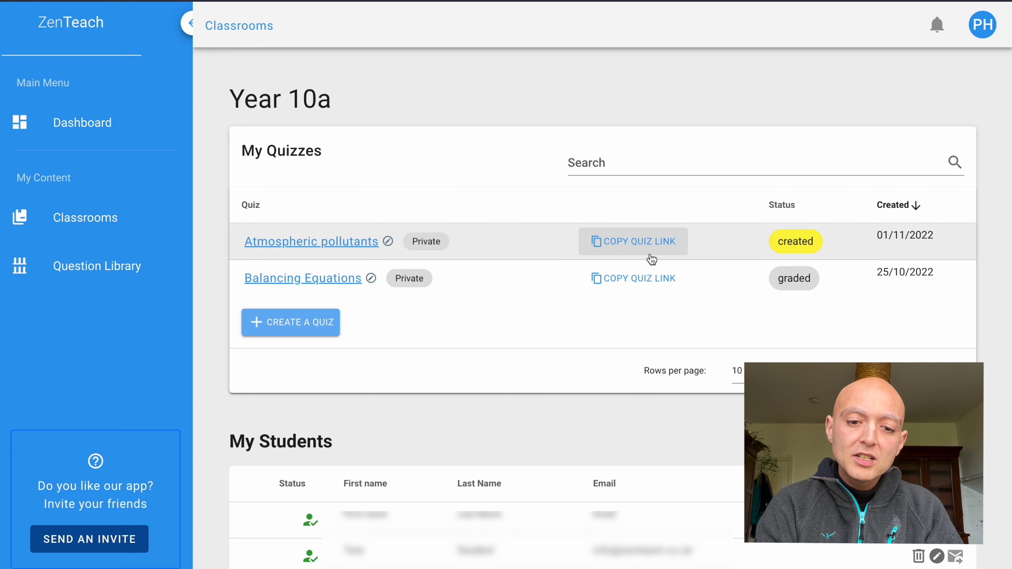
left_click(661, 254)
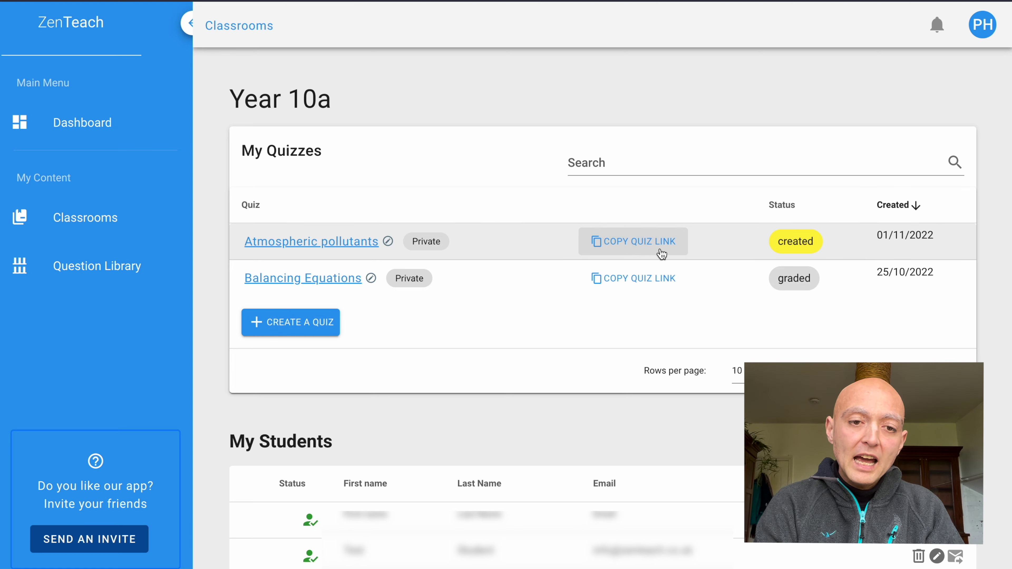
Load the copied quiz link in a new Brave private window.
key("super+shift+n")
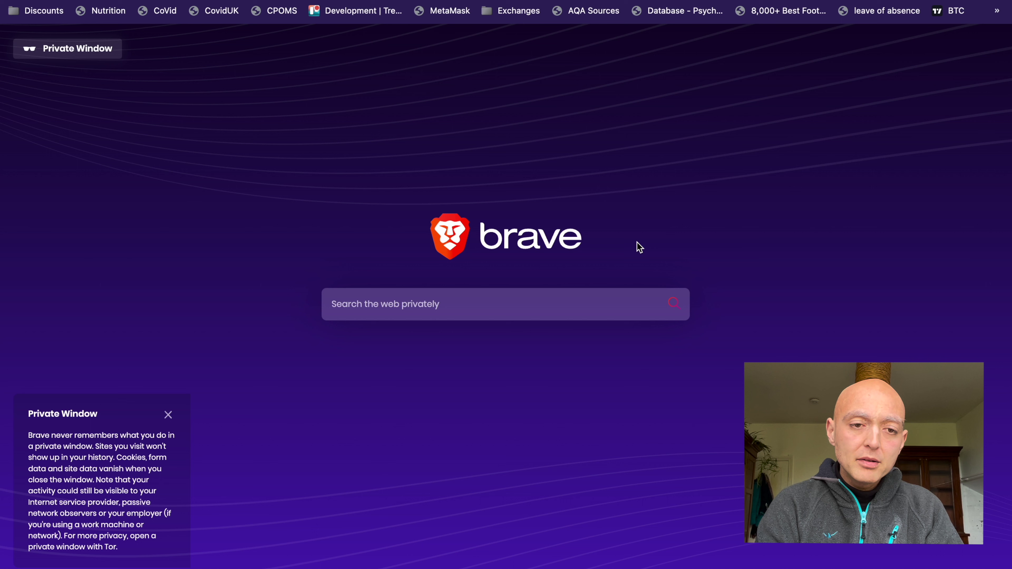
key("super+v")
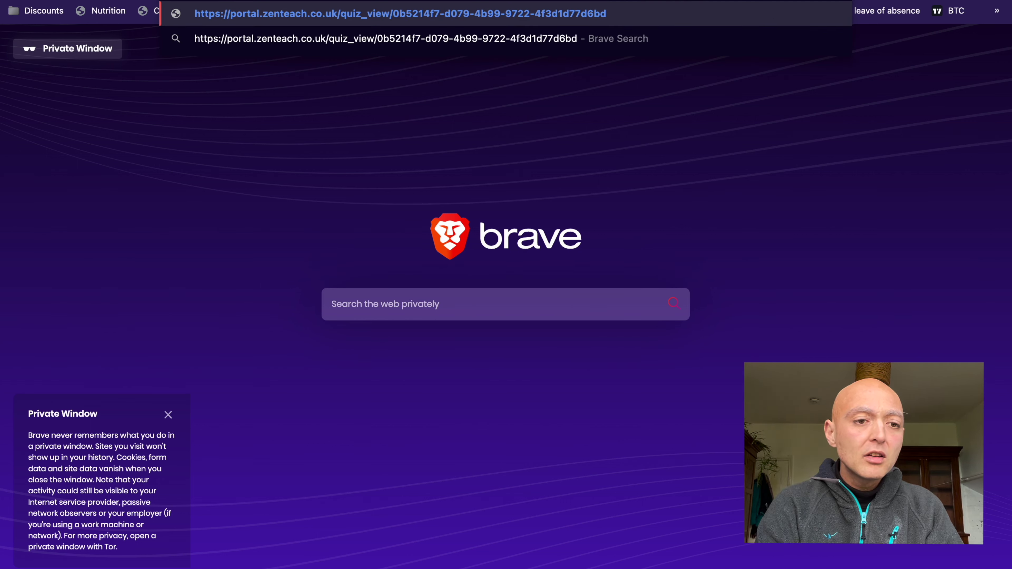
key("Return")
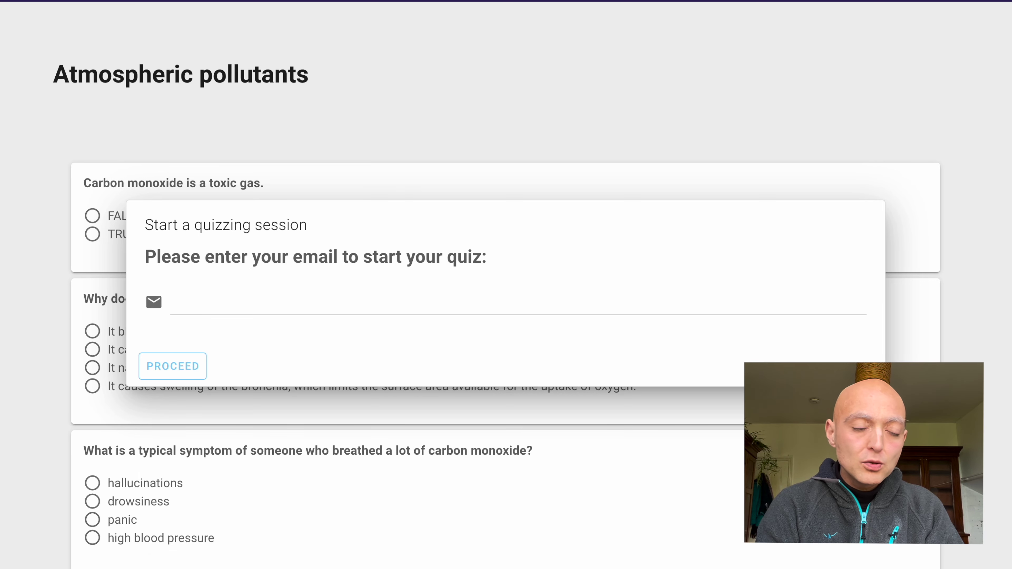
Enter the student's email address and start the quiz session.
left_click(445, 307)
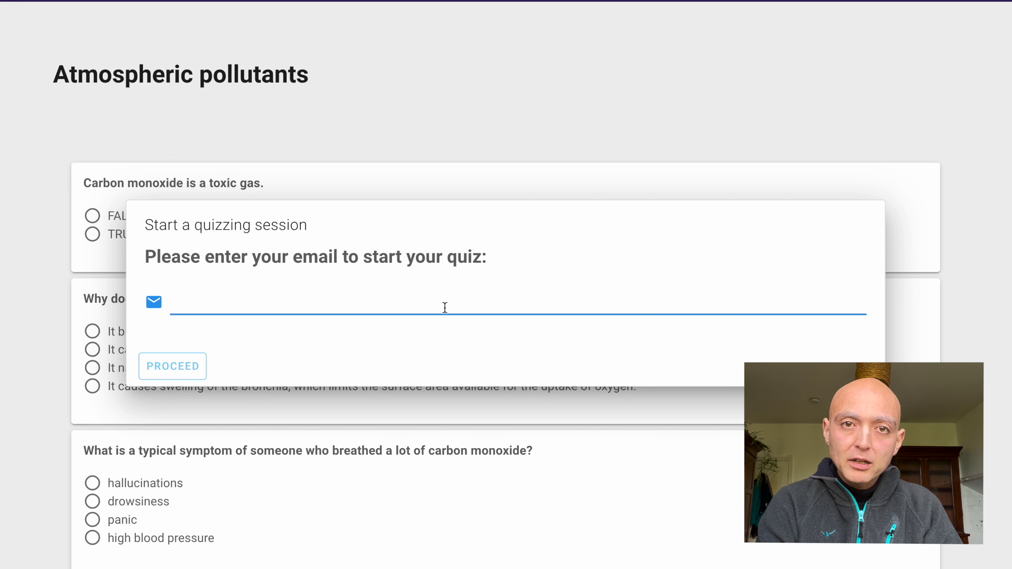
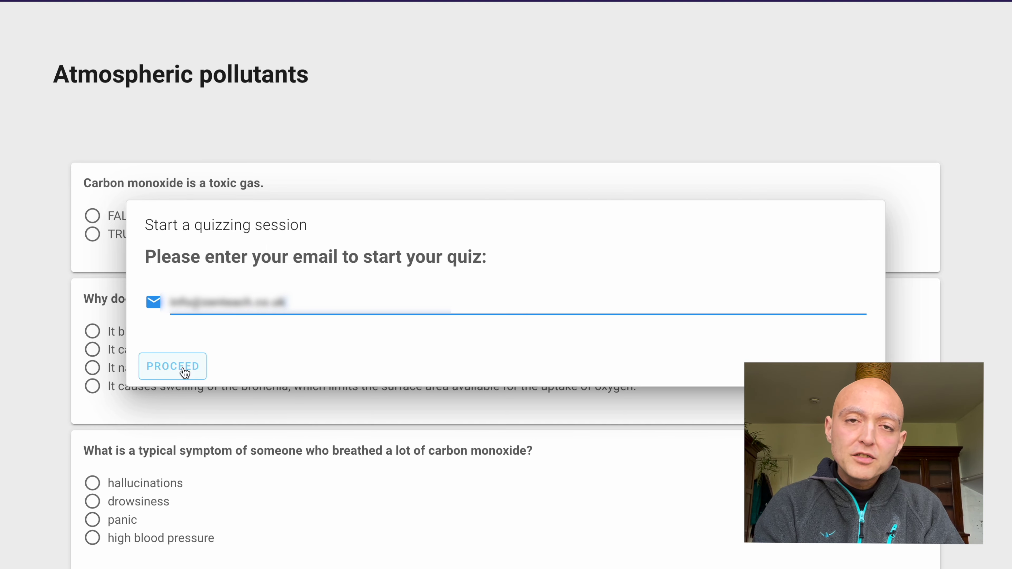
left_click(172, 366)
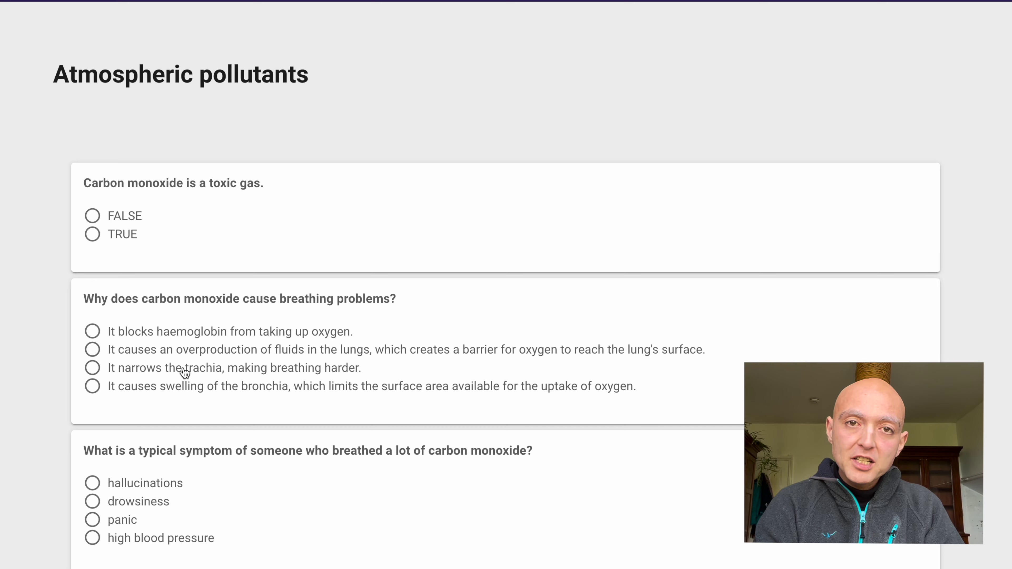
Answer TRUE, narrows the trachea, hallucinations, hair loss, algae and soot, then submit the quiz.
scroll(180, 373, "down", 3)
left_click(92, 104)
left_click(92, 235)
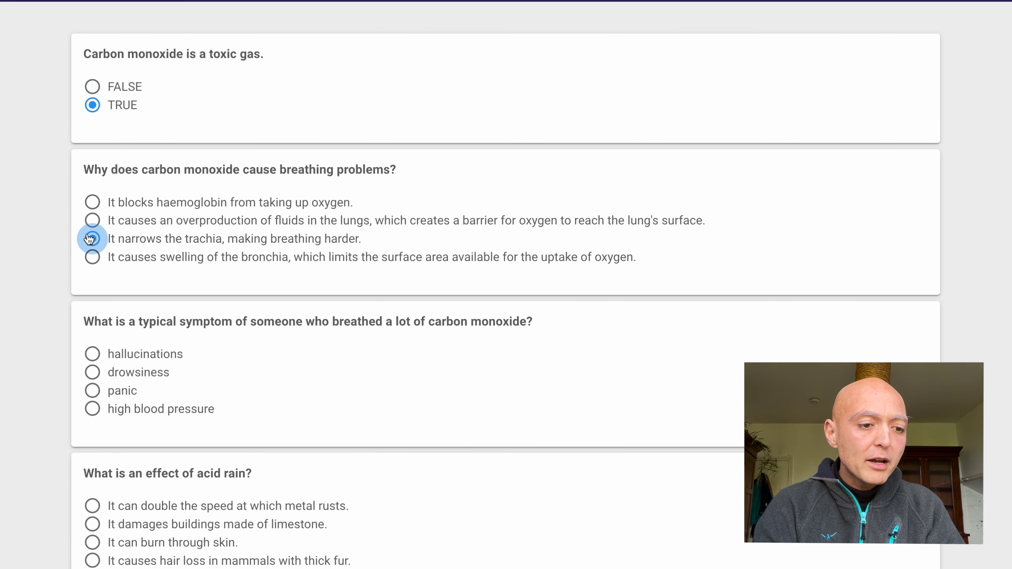
scroll(92, 227, "down", 3)
left_click(92, 209)
scroll(92, 217, "down", 4)
left_click(92, 226)
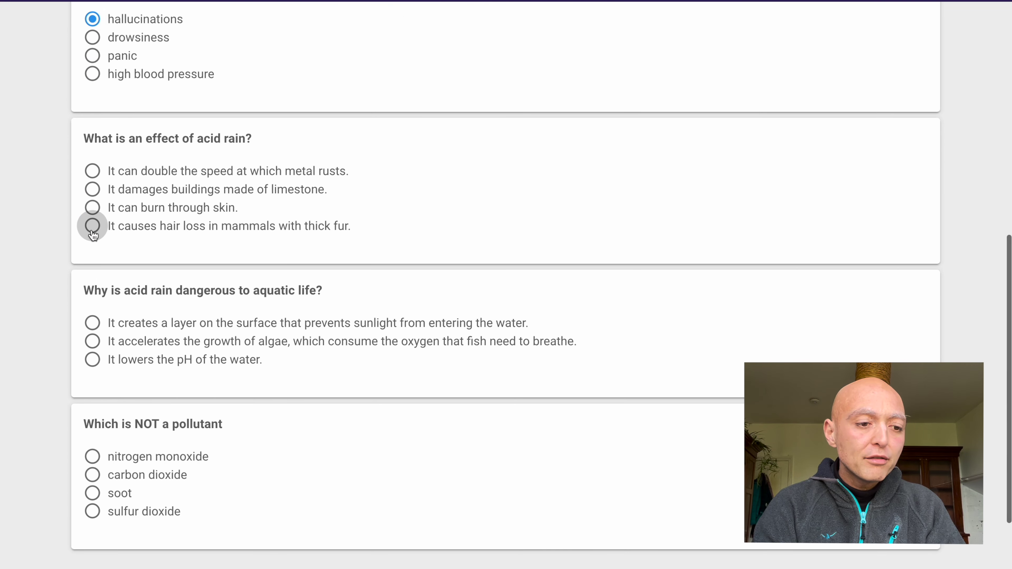
scroll(92, 231, "down", 3)
left_click(92, 221)
left_click(91, 373)
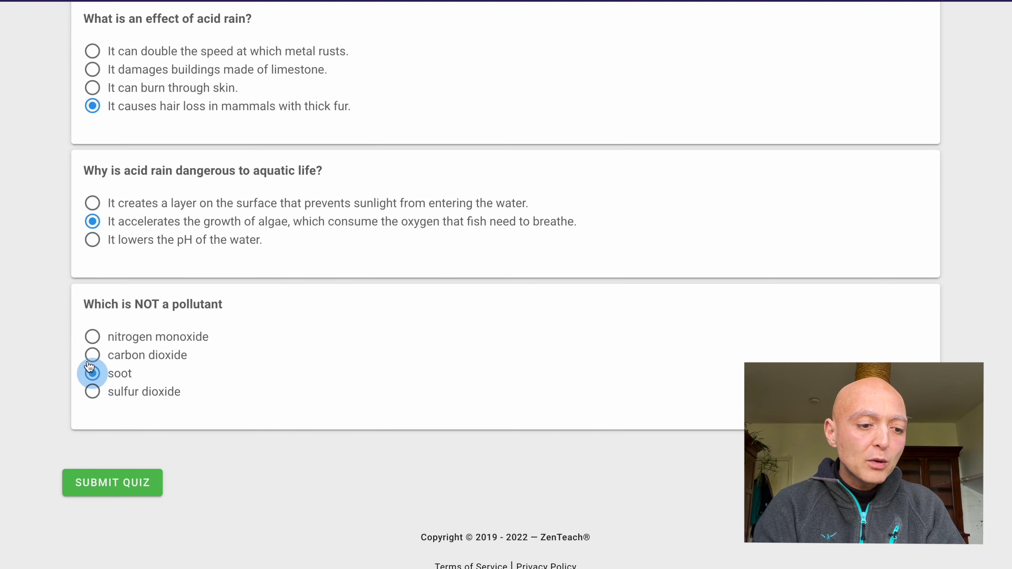
left_click(116, 482)
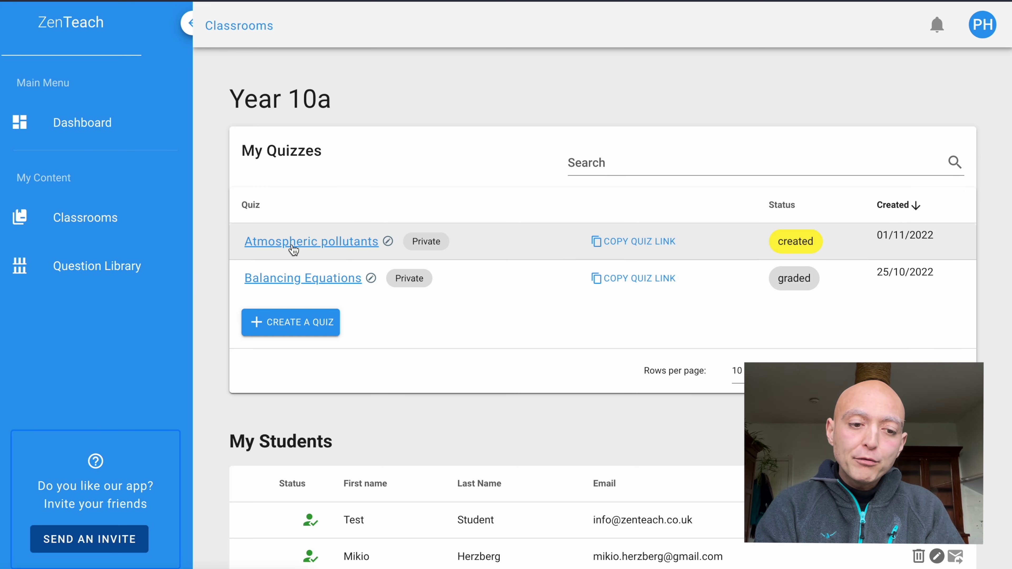
Open the Atmospheric pollutants quiz's graded report cards from My Quizzes.
left_click(333, 248)
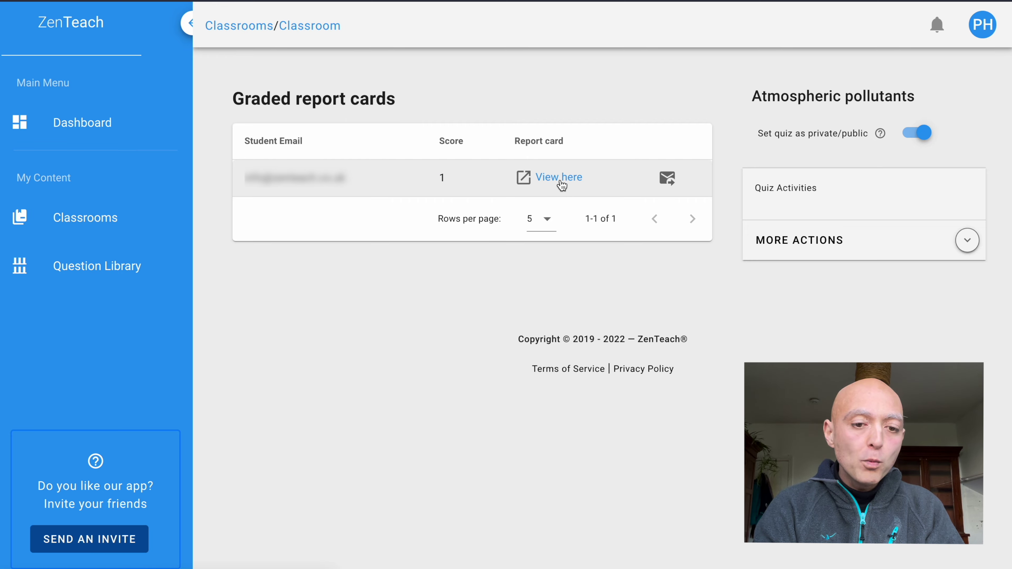
left_click(562, 185)
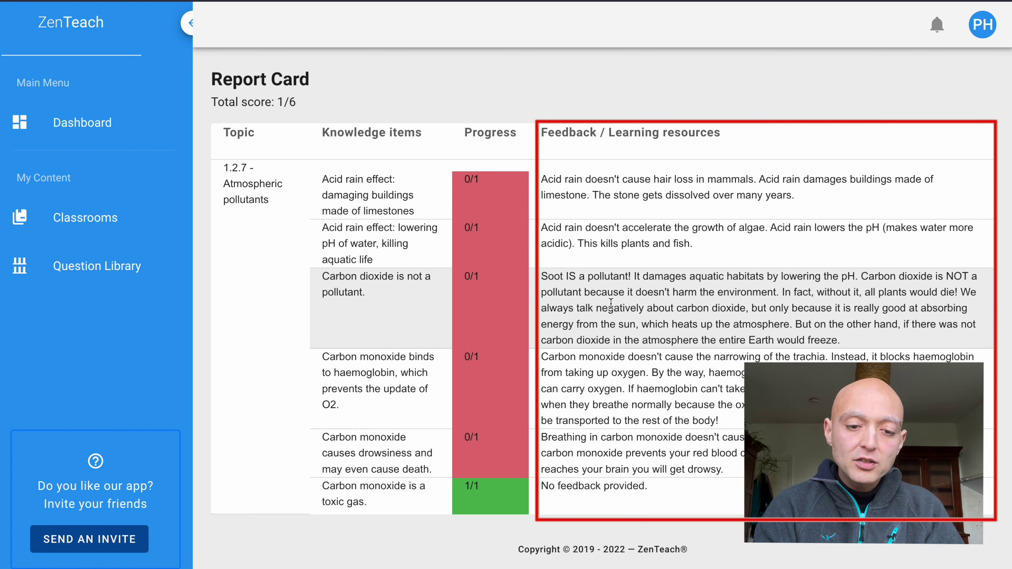
triple_click(610, 195)
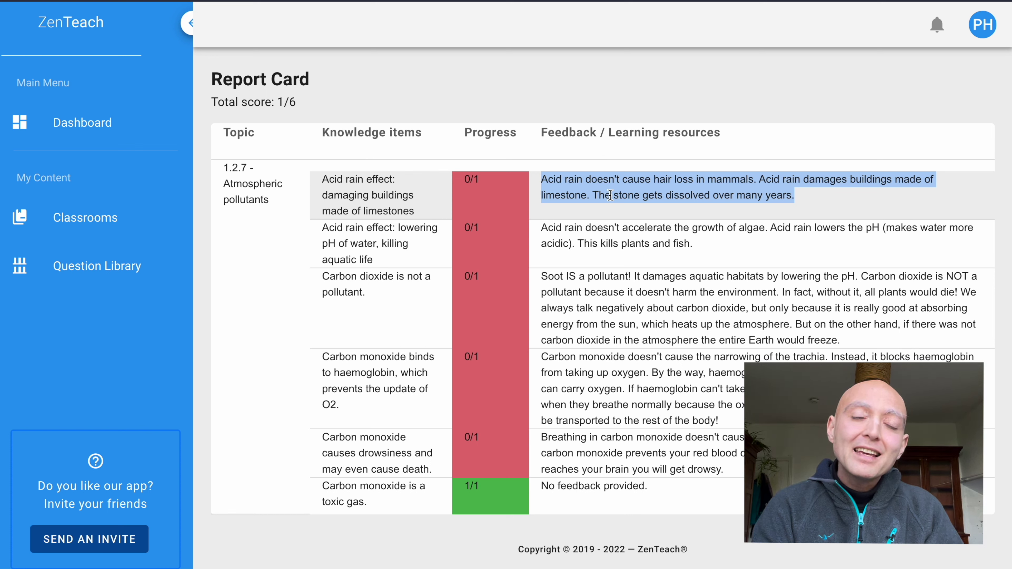
triple_click(609, 233)
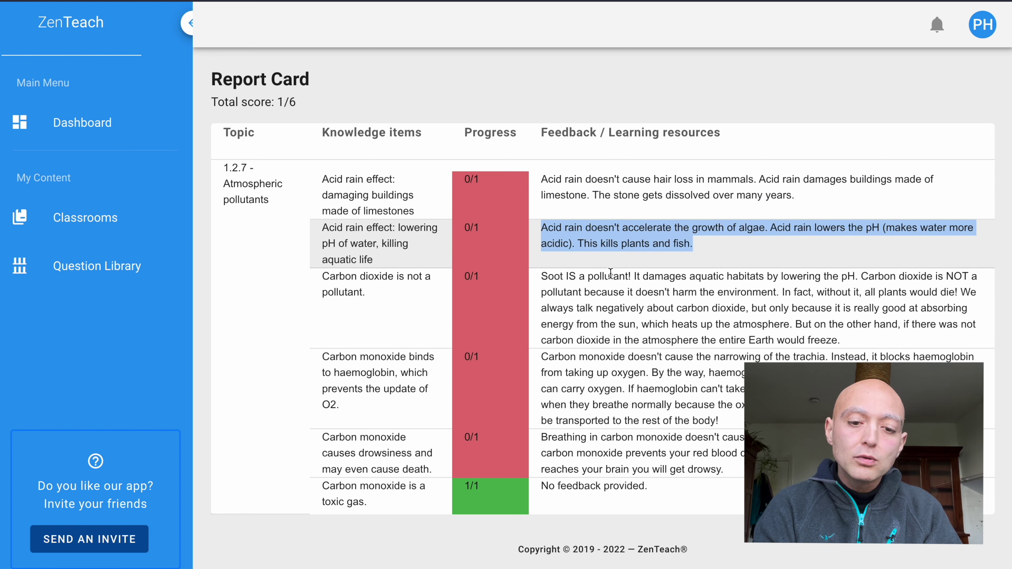
left_click(611, 297)
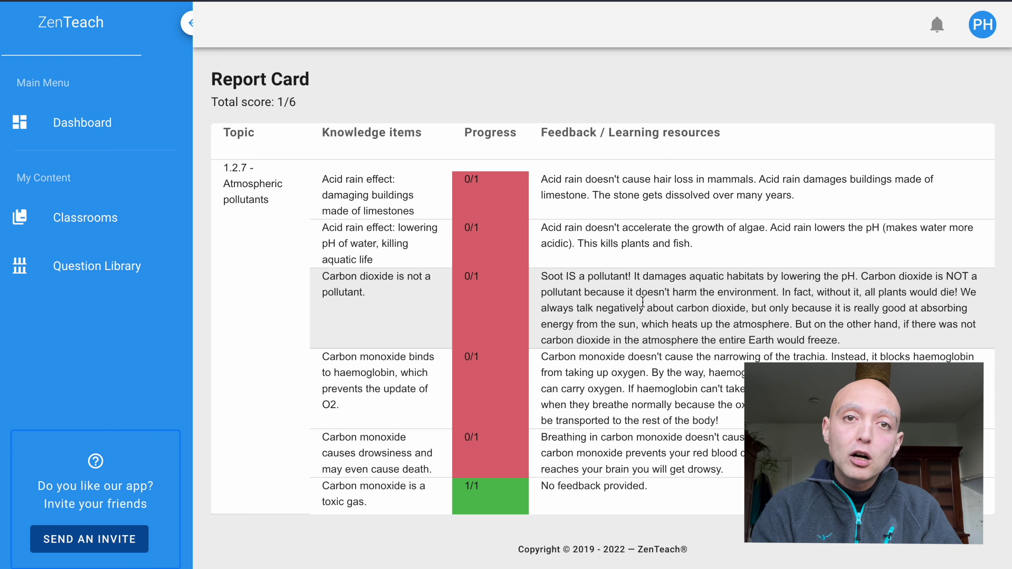
key("ctrl+w")
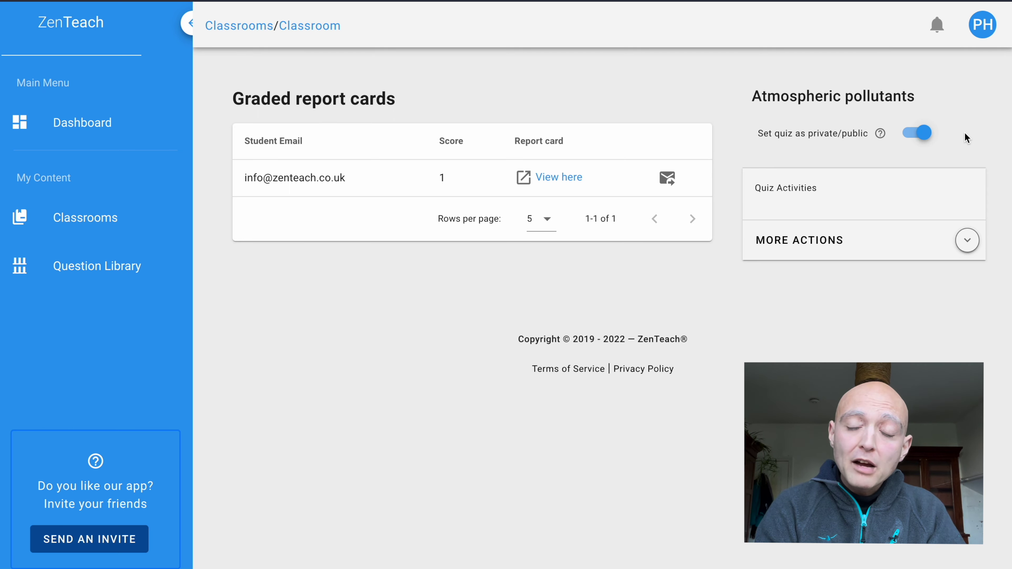
Turn off the Atmospheric pollutants quiz's private/public toggle.
left_click(927, 139)
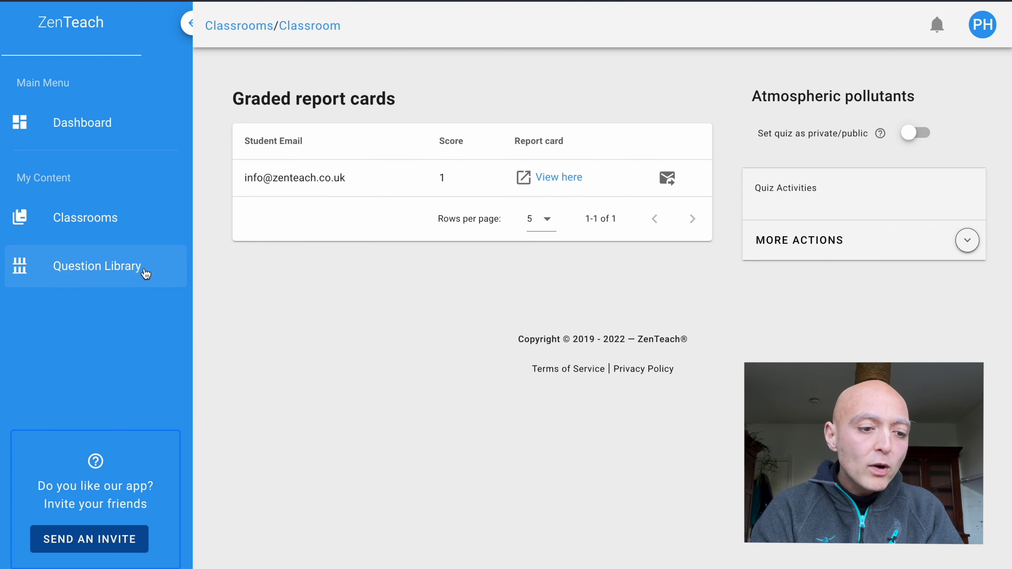
Start a new question in the Question Library and bring up its Subject list.
left_click(129, 271)
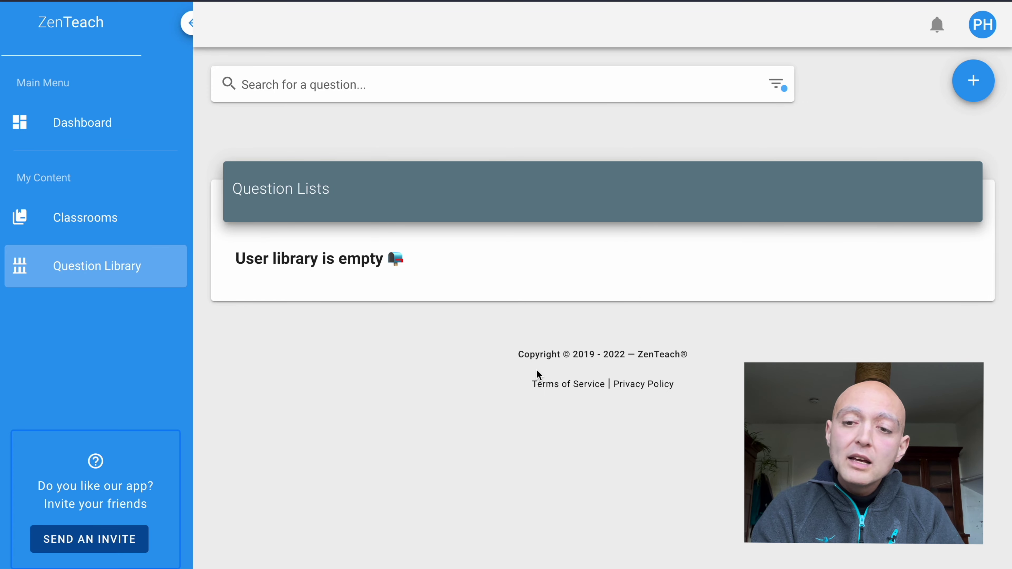
left_click(969, 83)
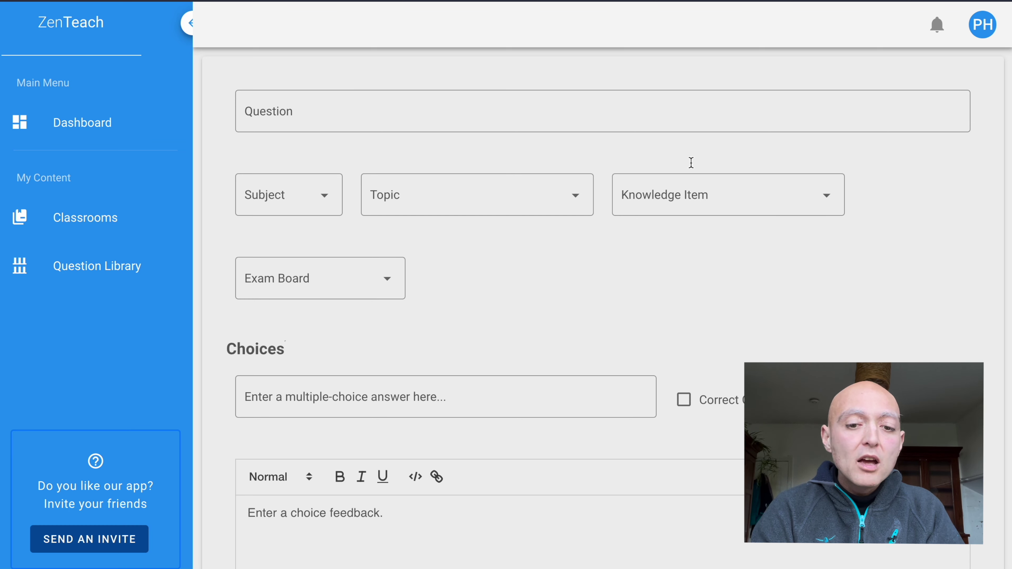
left_click(311, 108)
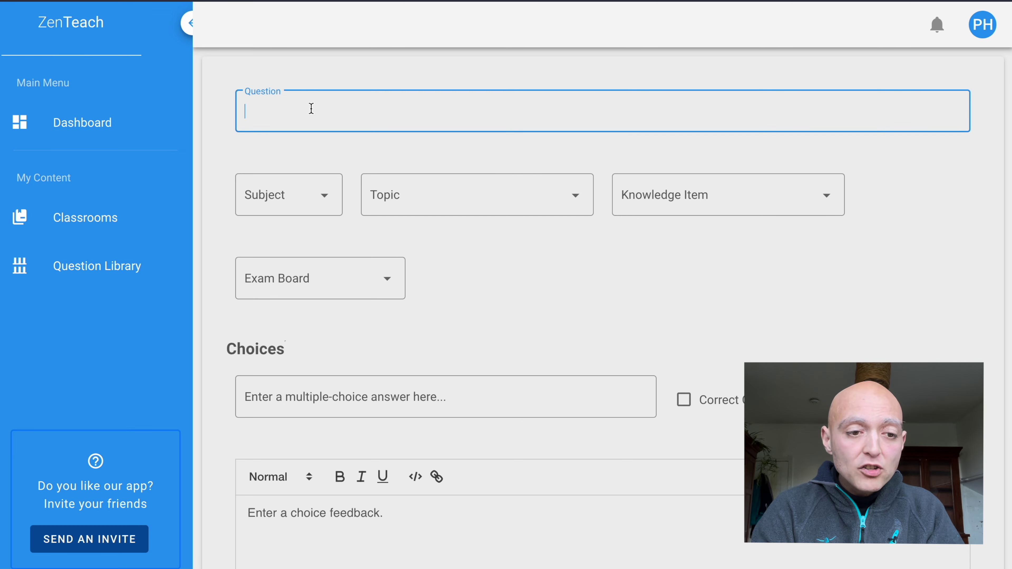
left_click(378, 146)
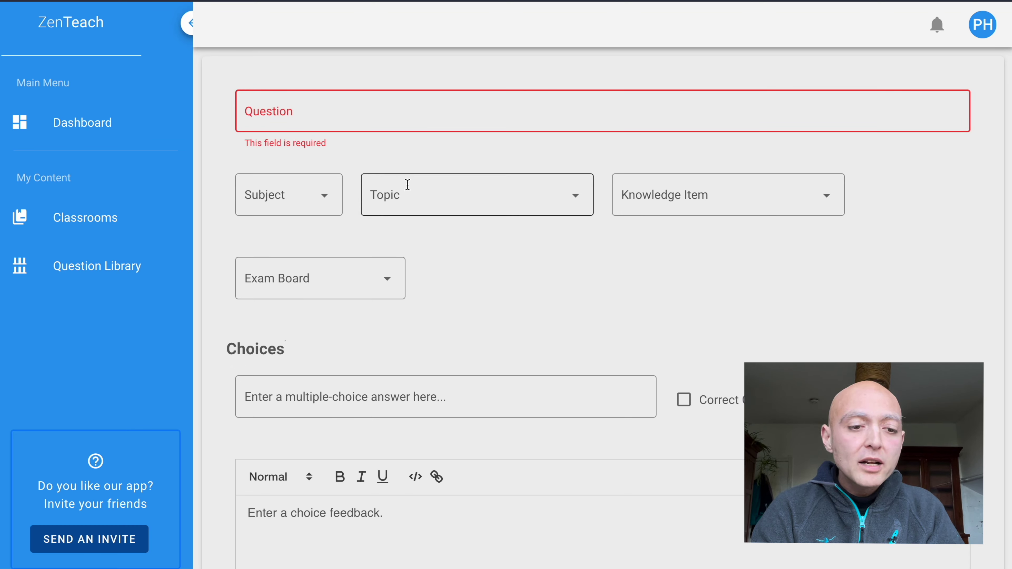
left_click(300, 193)
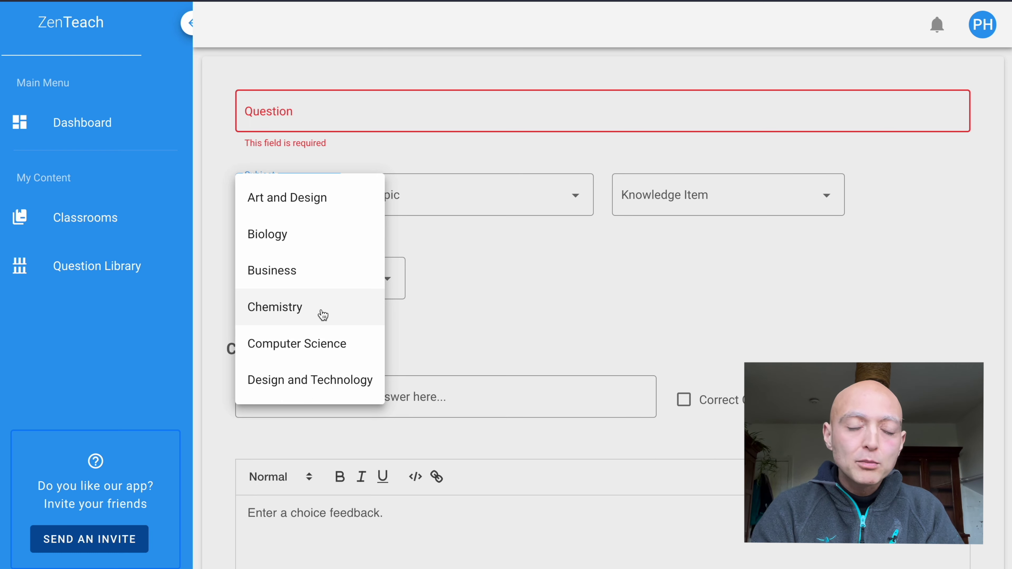
Set the subject to Chemistry and the topic to 1.2.7 Atmospheric pollutants.
left_click(350, 309)
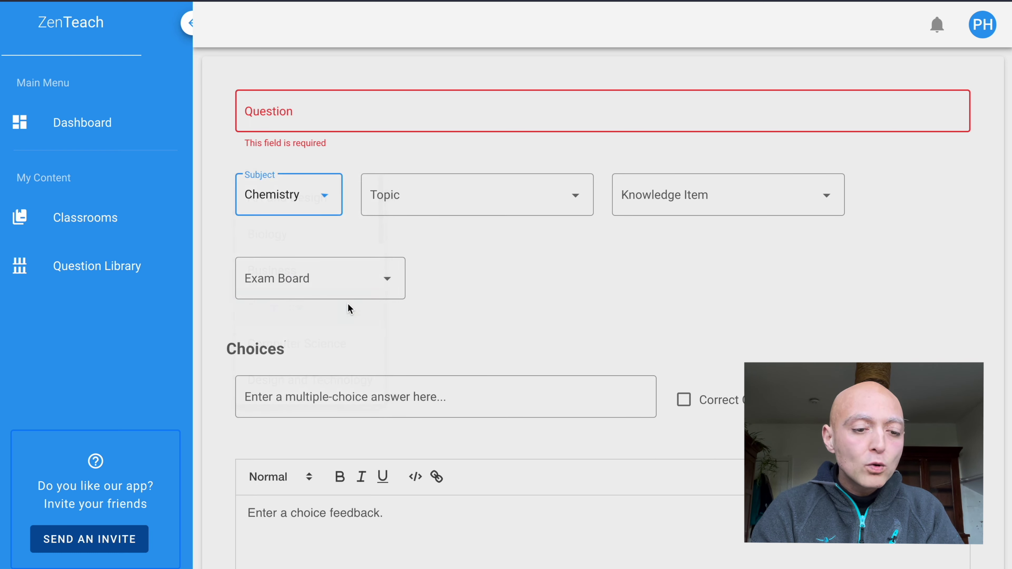
left_click(516, 209)
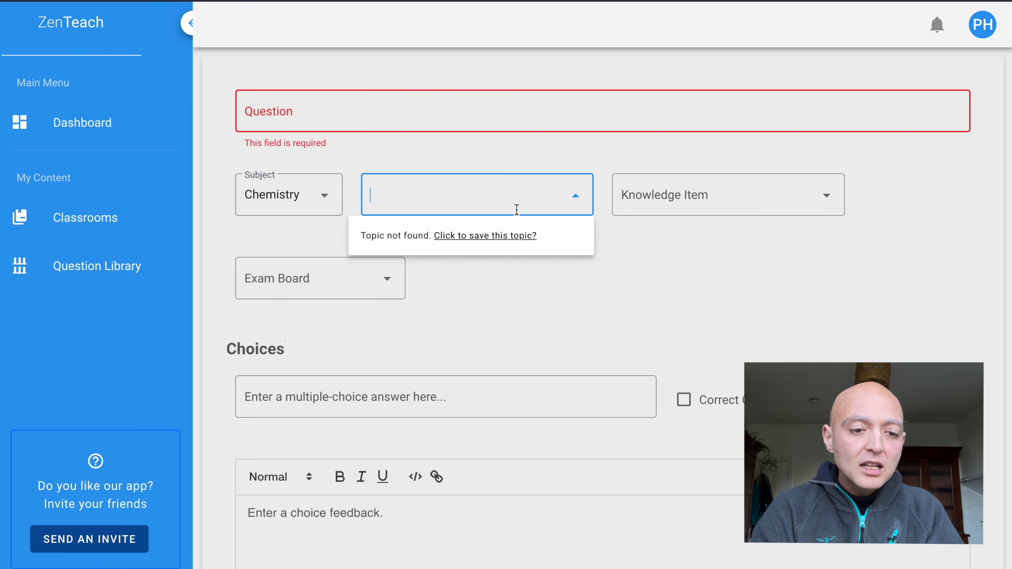
type("atmos")
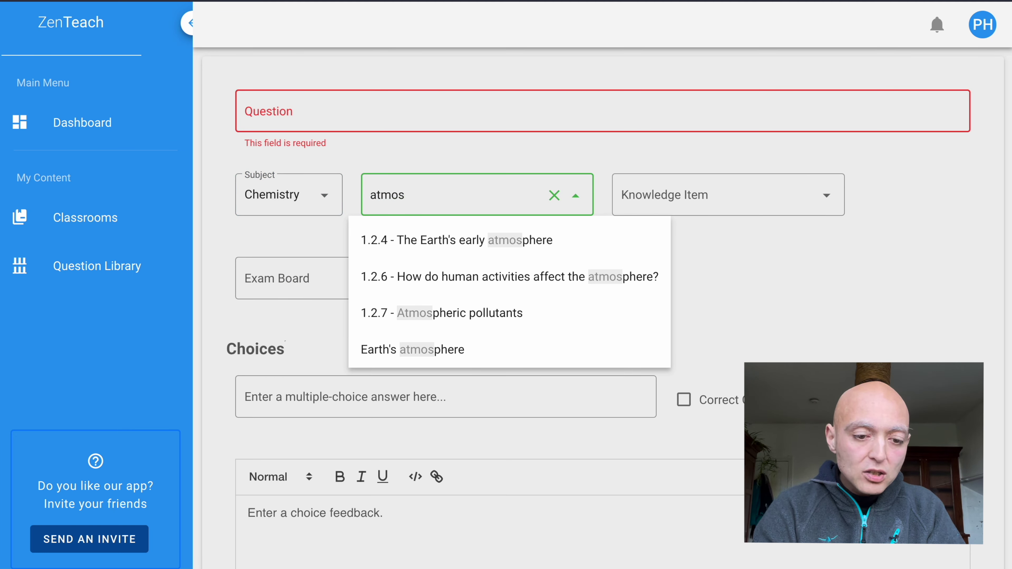
left_click(536, 312)
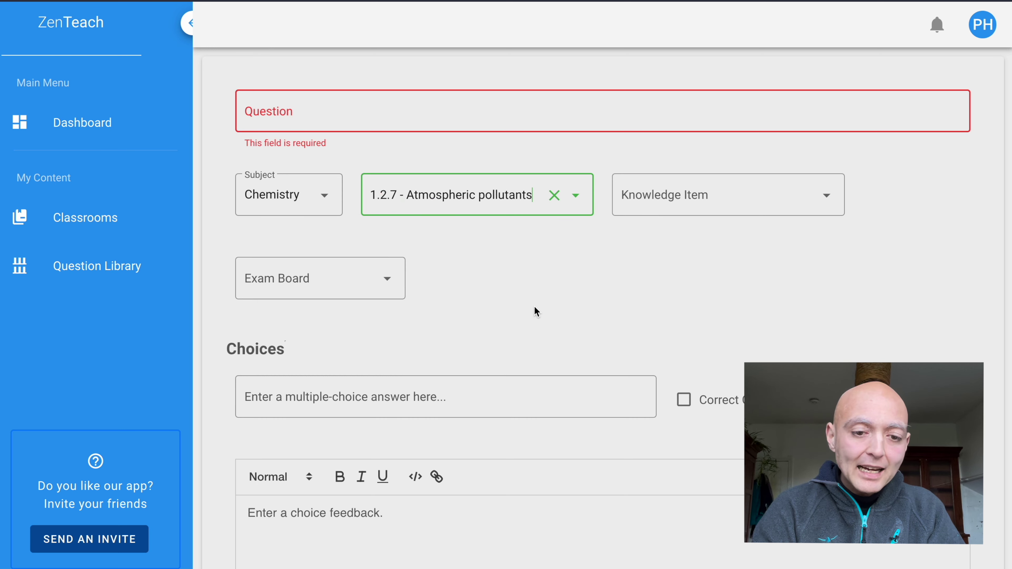
Add 'The brain is mostly affected by lead.' as a new knowledge item and choose exam board AQA.
left_click(716, 194)
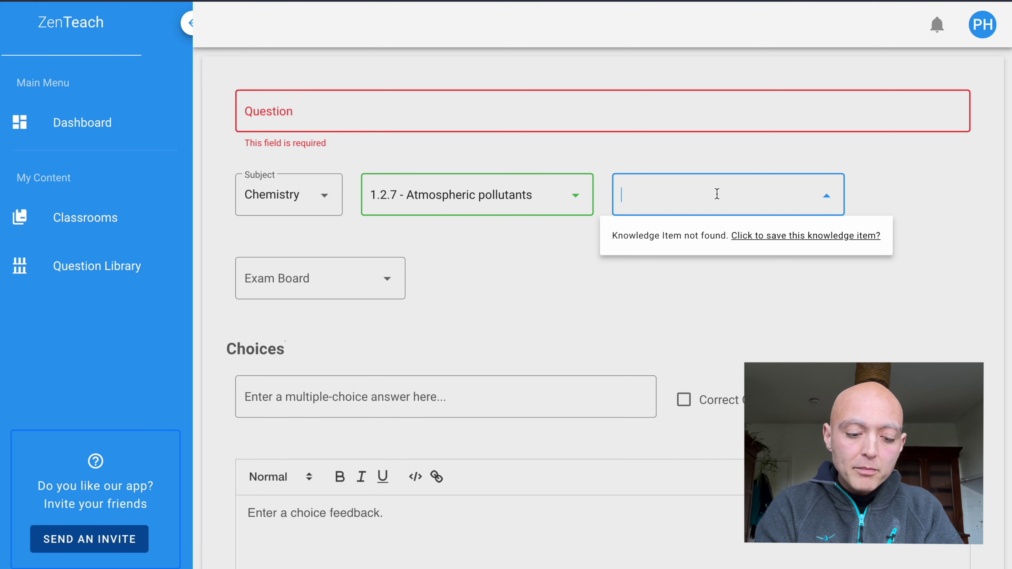
type("The brain is m")
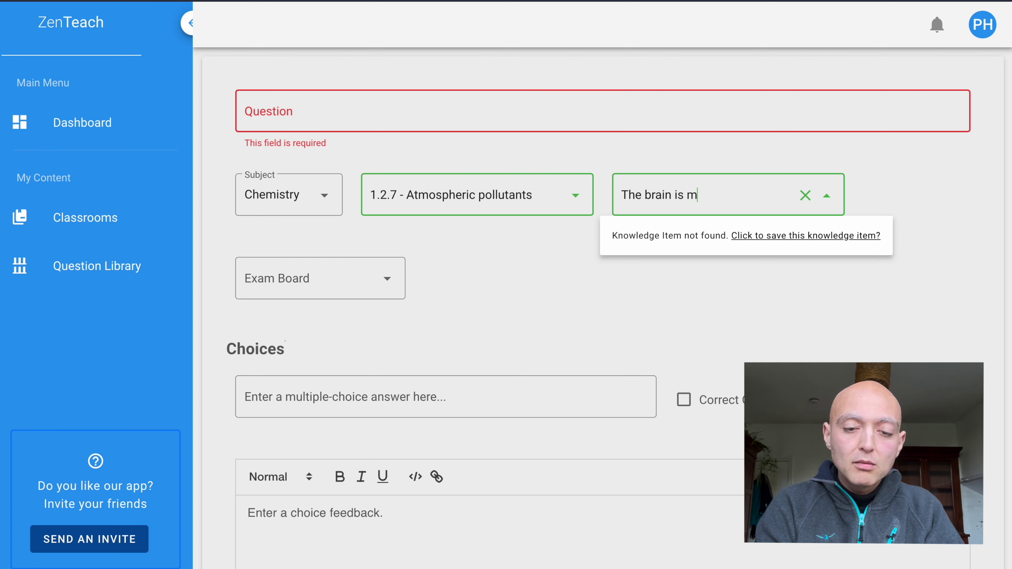
type("ostly affected")
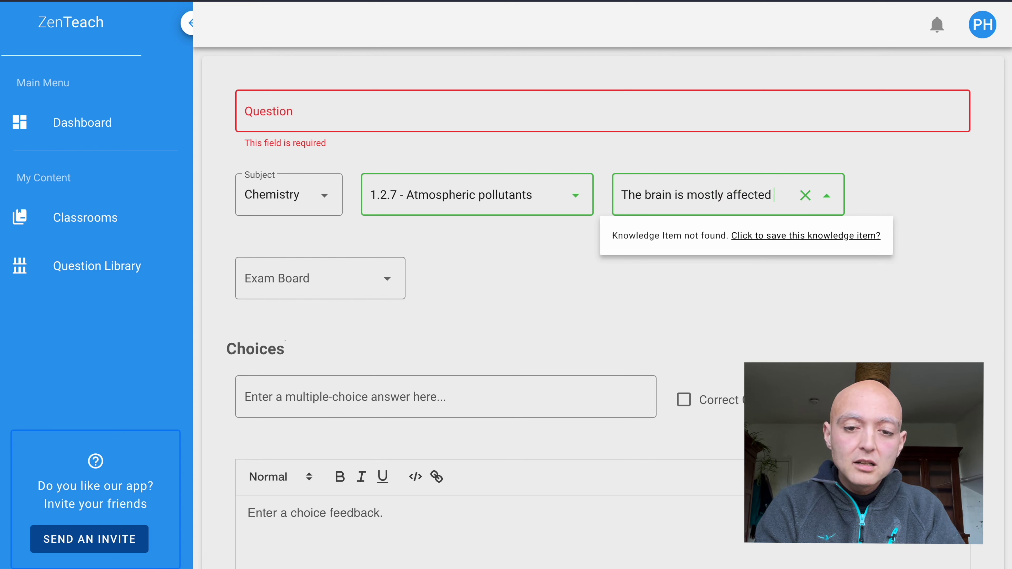
type(" by lead.")
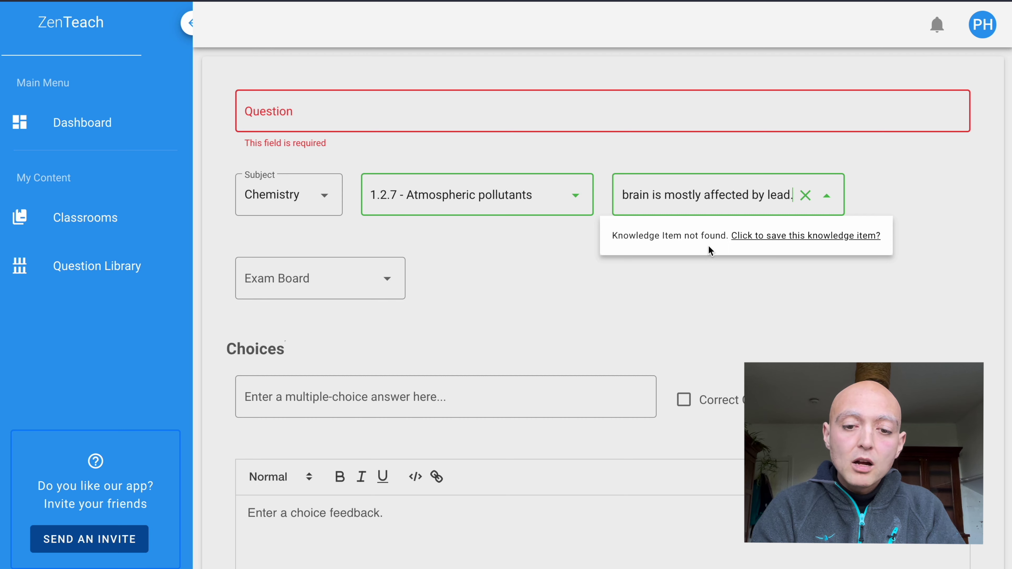
left_click(790, 239)
left_click(790, 240)
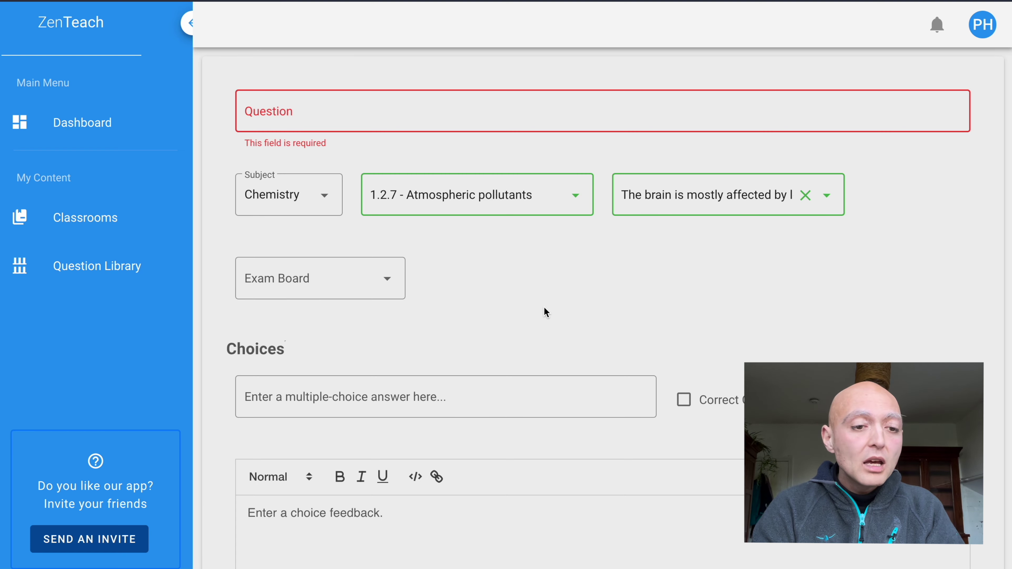
left_click(377, 285)
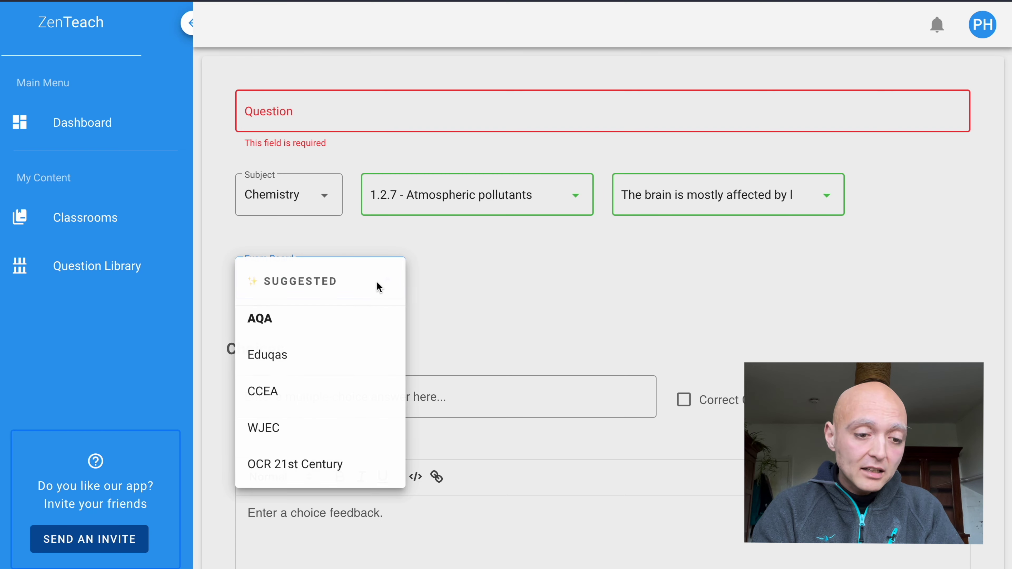
left_click(320, 329)
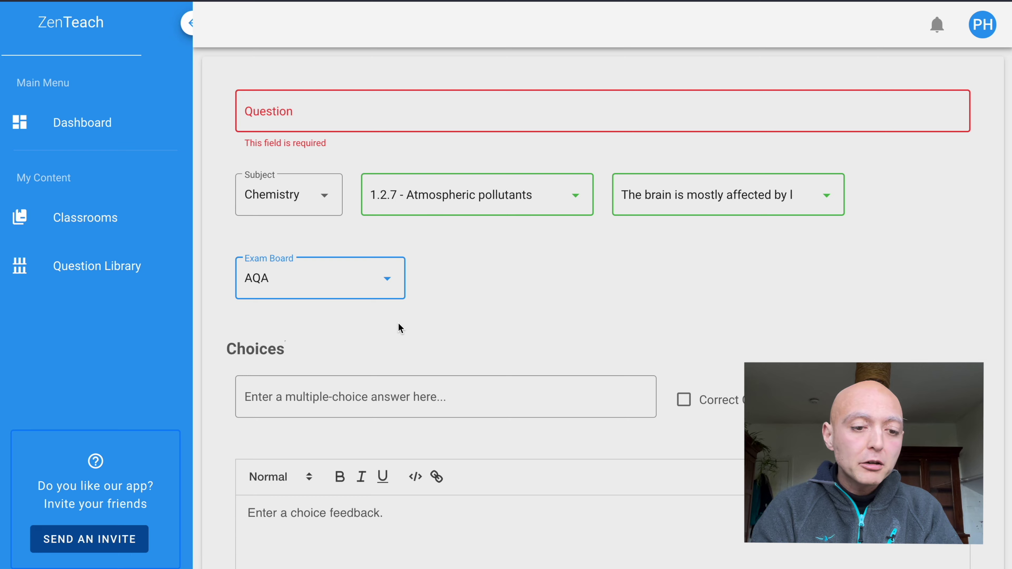
Check the question wording 'Which organ is mostly affected by lead?' by selecting it.
left_click(416, 105)
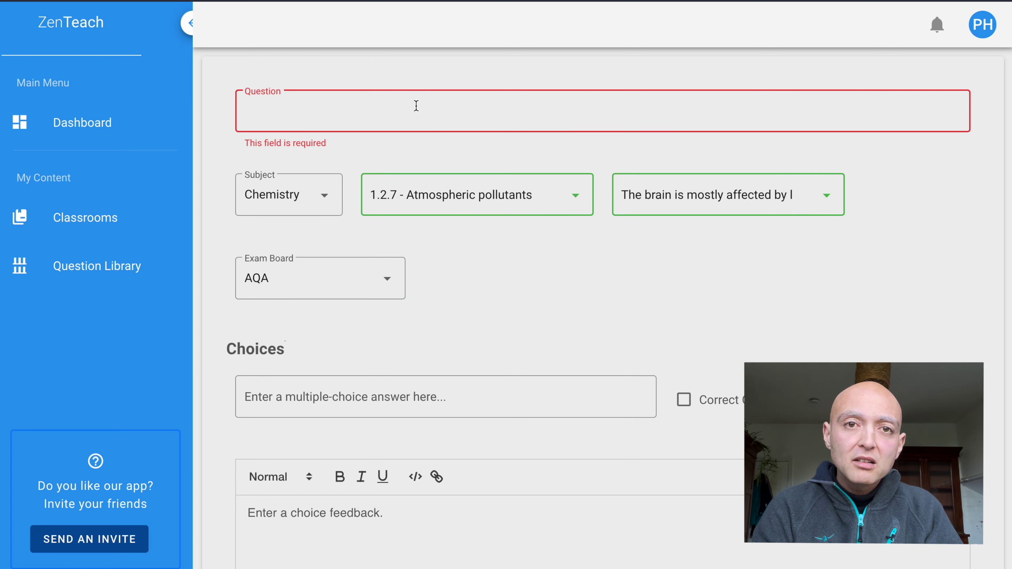
scroll(499, 287, "down", 5)
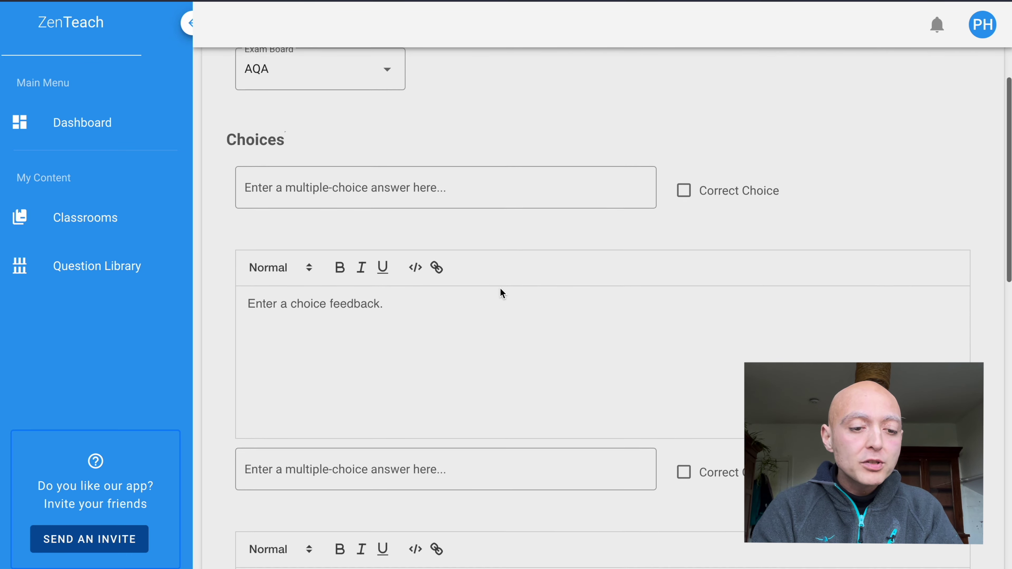
scroll(499, 287, "up", 4)
scroll(501, 290, "up", 2)
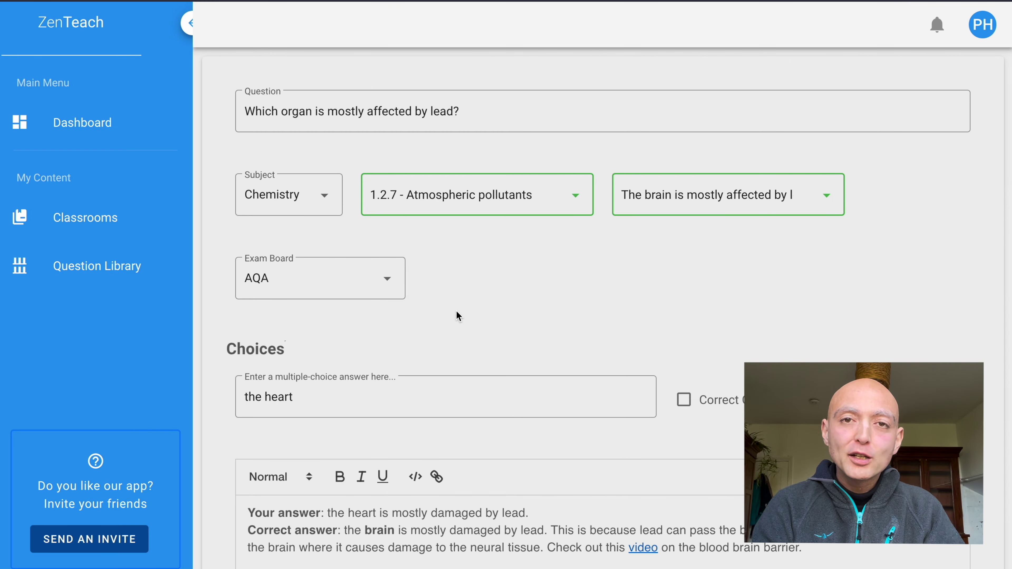
left_click(483, 108)
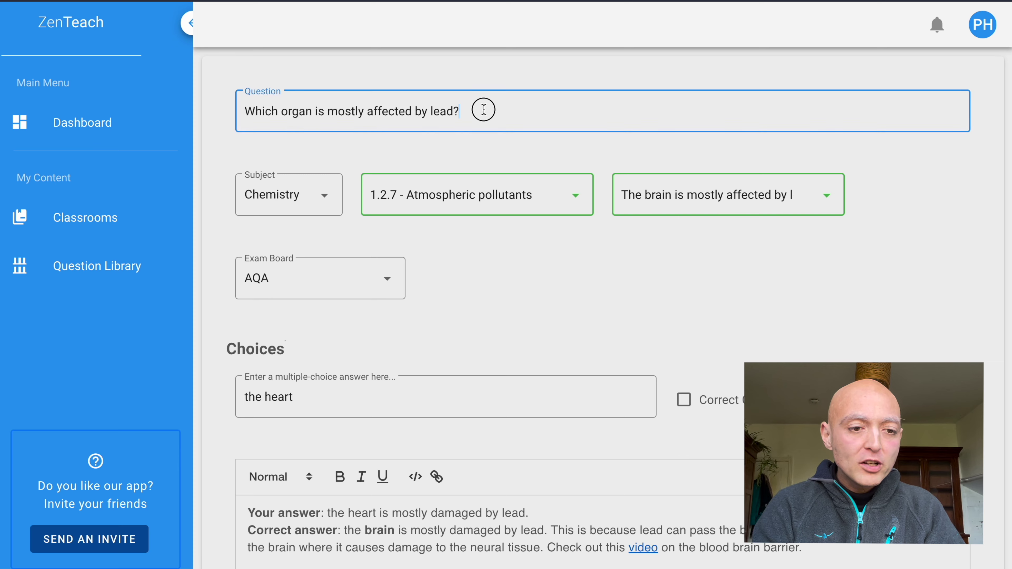
triple_click(459, 102)
left_click_drag(459, 103, 233, 113)
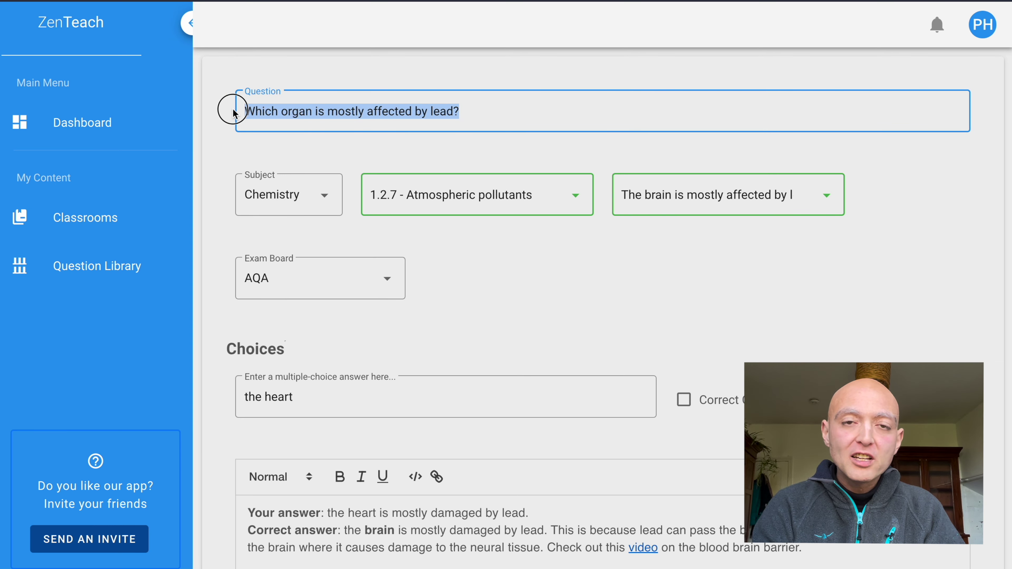
left_click(490, 303)
Mark the brain as the correct choice among heart, liver, brain and kidneys.
scroll(490, 304, "down", 6)
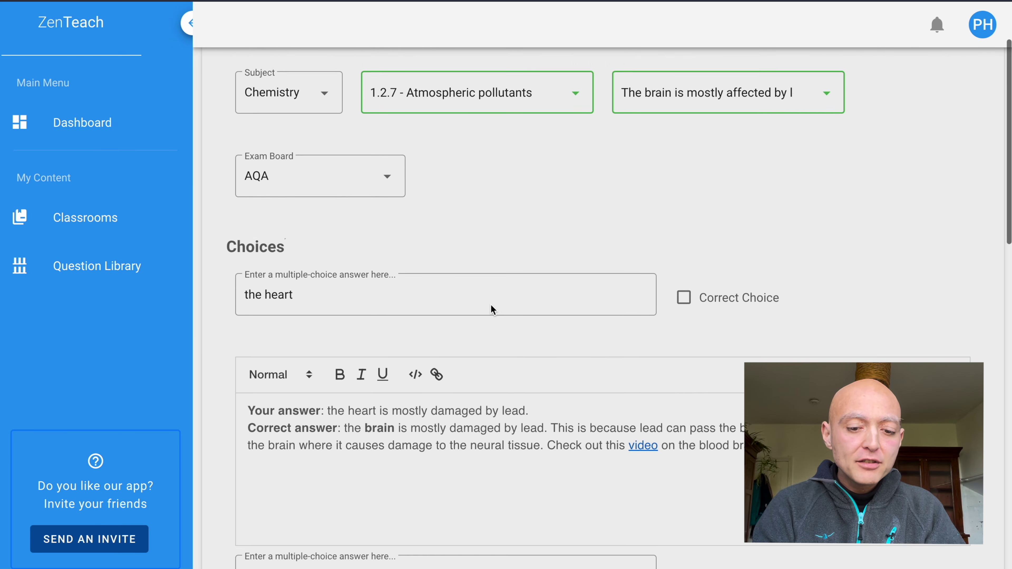
scroll(490, 304, "down", 1)
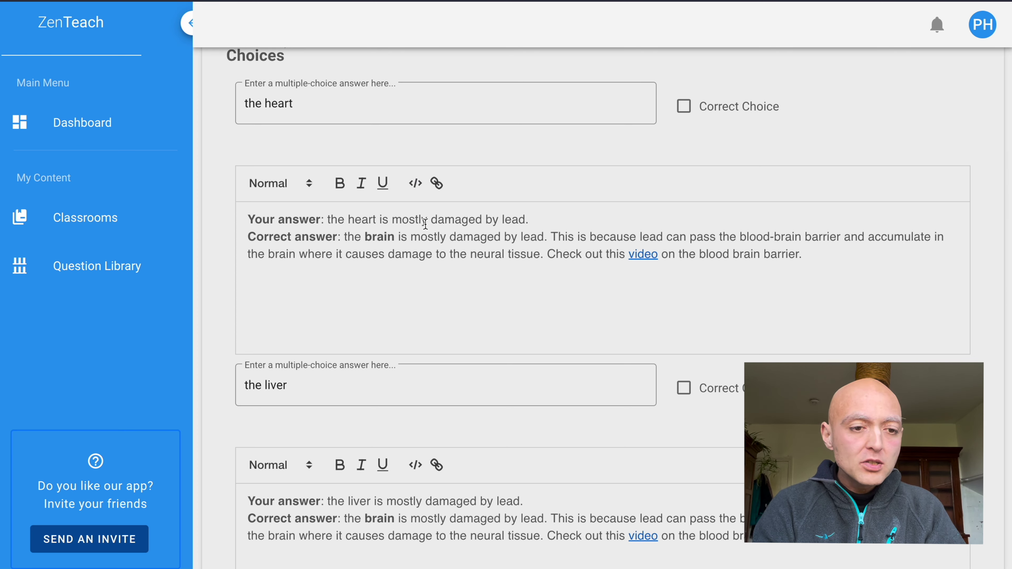
scroll(383, 379, "down", 1)
scroll(383, 379, "down", 15)
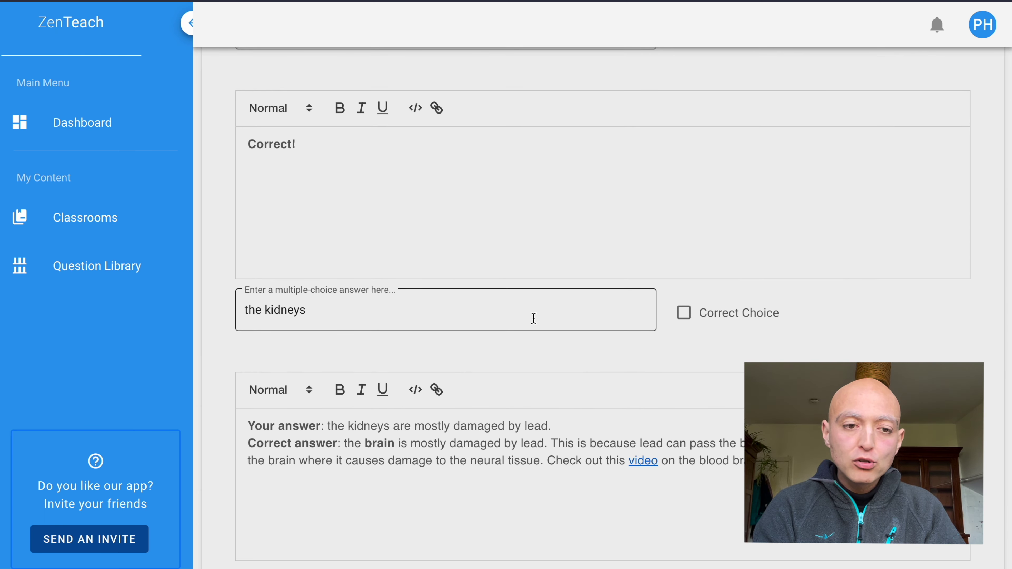
scroll(533, 318, "up", 8)
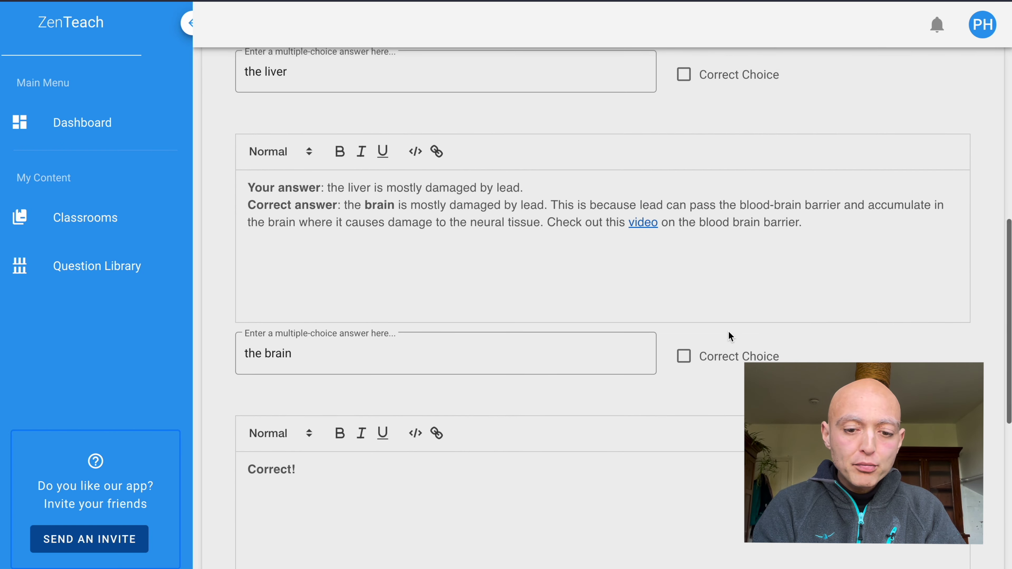
left_click(684, 356)
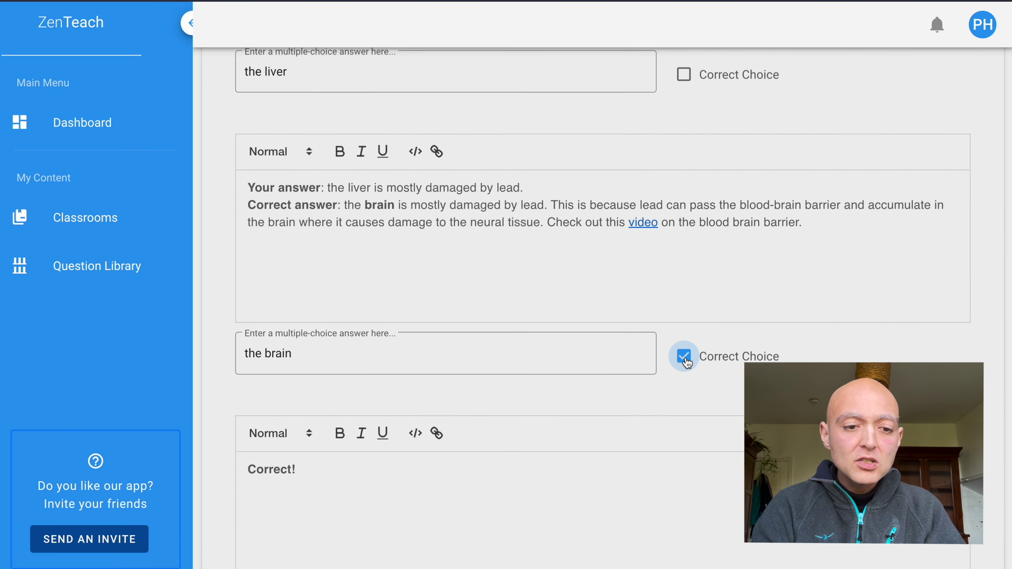
scroll(685, 361, "up", 5)
scroll(686, 358, "up", 2)
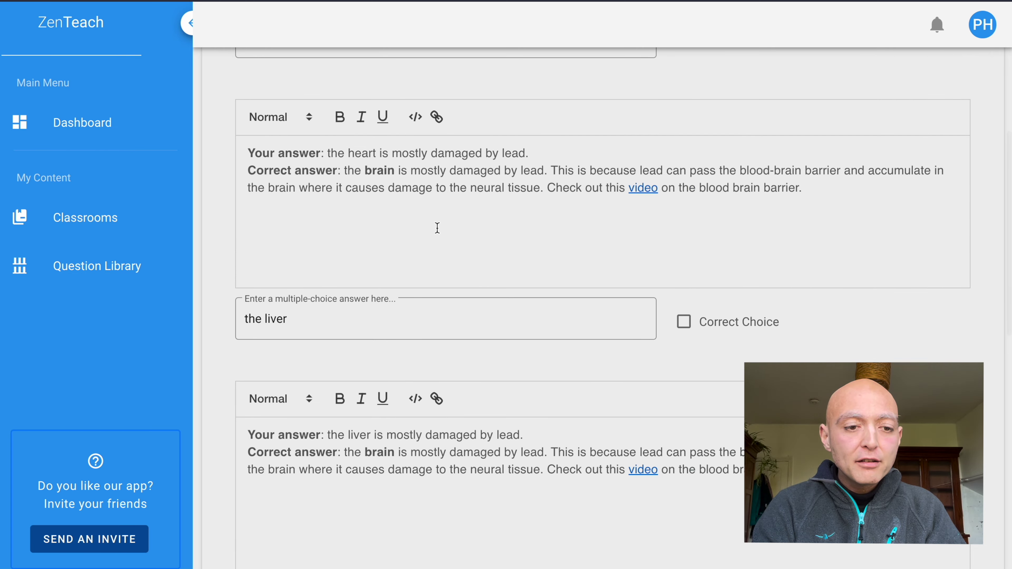
scroll(437, 228, "up", 1)
Highlight the heart choice's feedback sentence and the correct-answer explanation to review them.
scroll(437, 228, "up", 1)
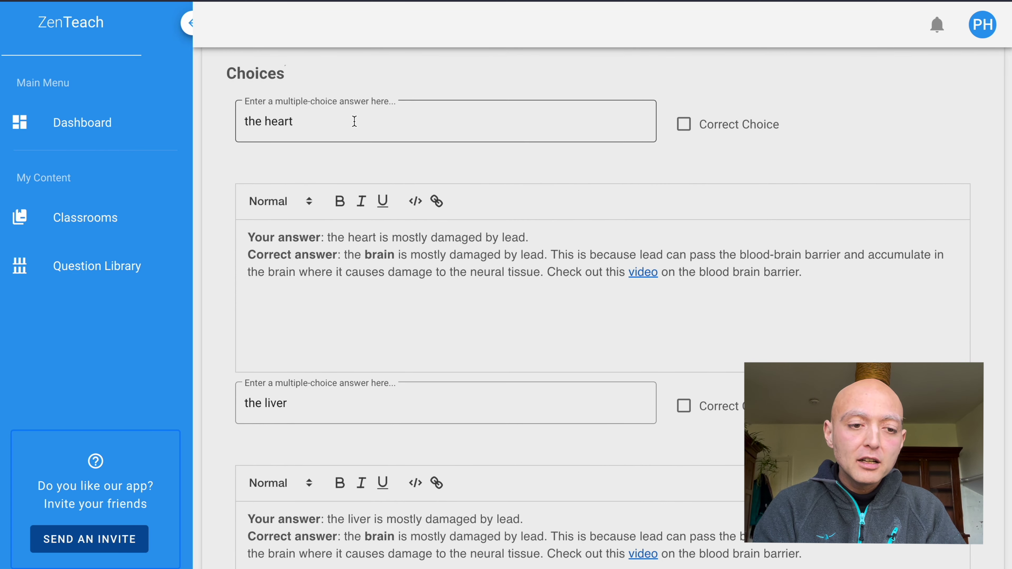
scroll(547, 193, "down", 1)
scroll(547, 192, "up", 1)
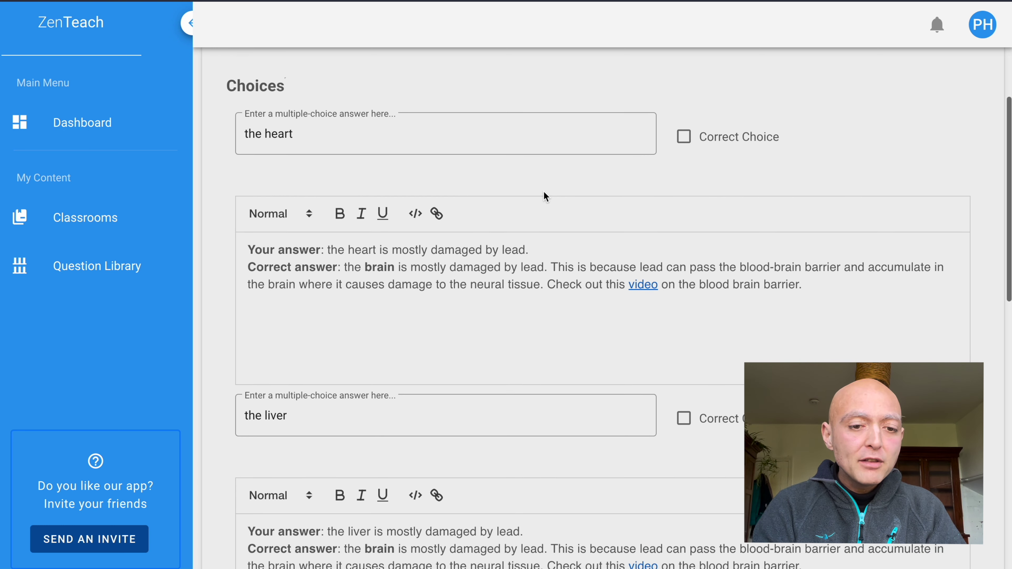
left_click_drag(558, 242, 421, 244)
left_click_drag(542, 250, 323, 250)
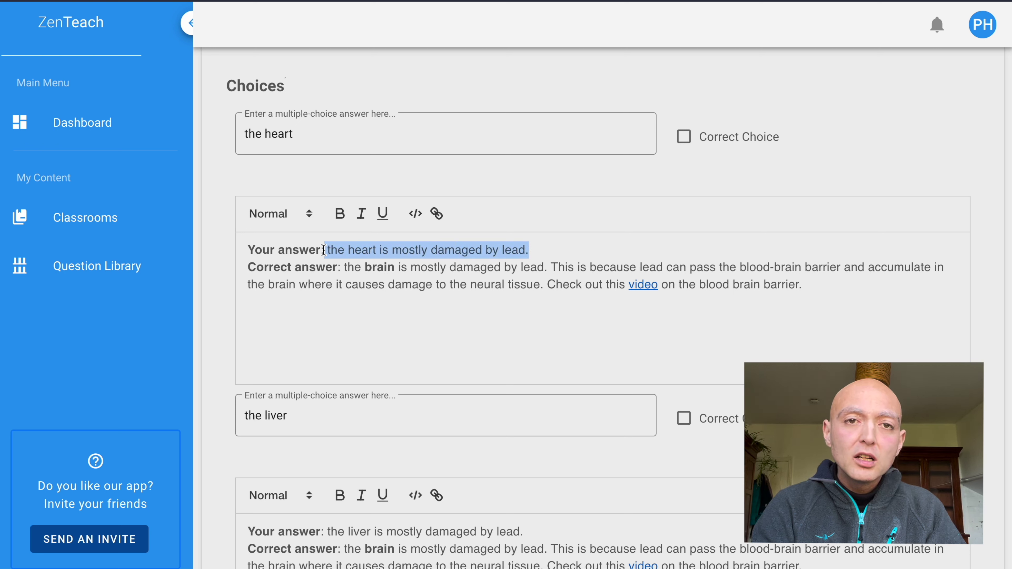
left_click(424, 304)
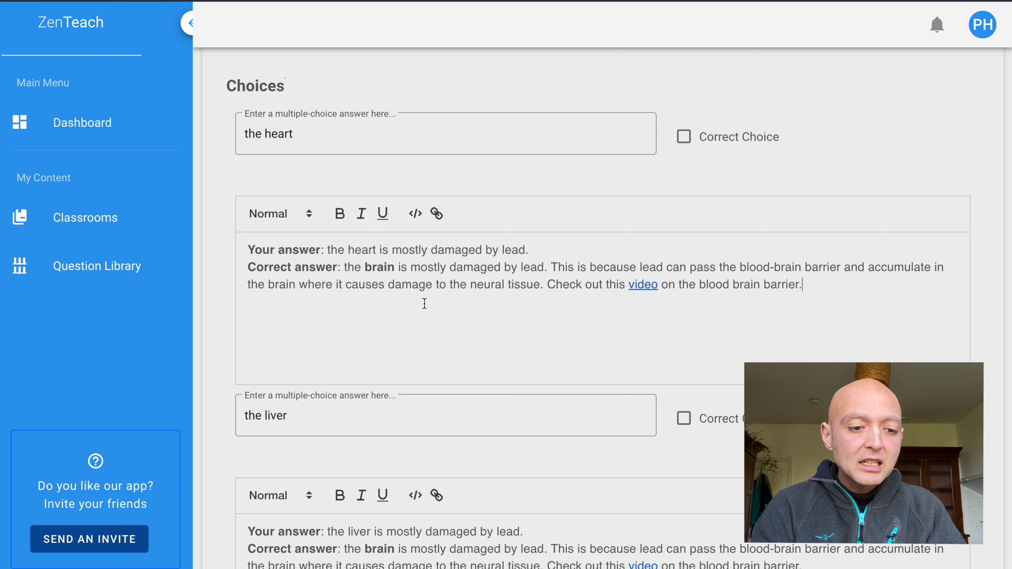
left_click_drag(867, 301, 343, 266)
left_click(407, 328)
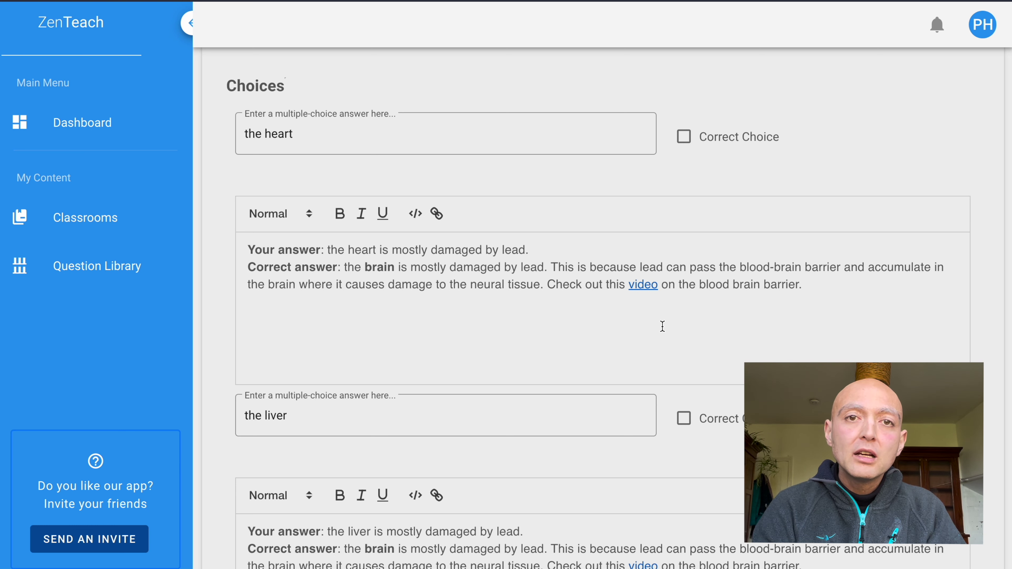
Review the liver feedback and the brain's 'Correct!' feedback further down the form.
scroll(657, 301, "down", 3)
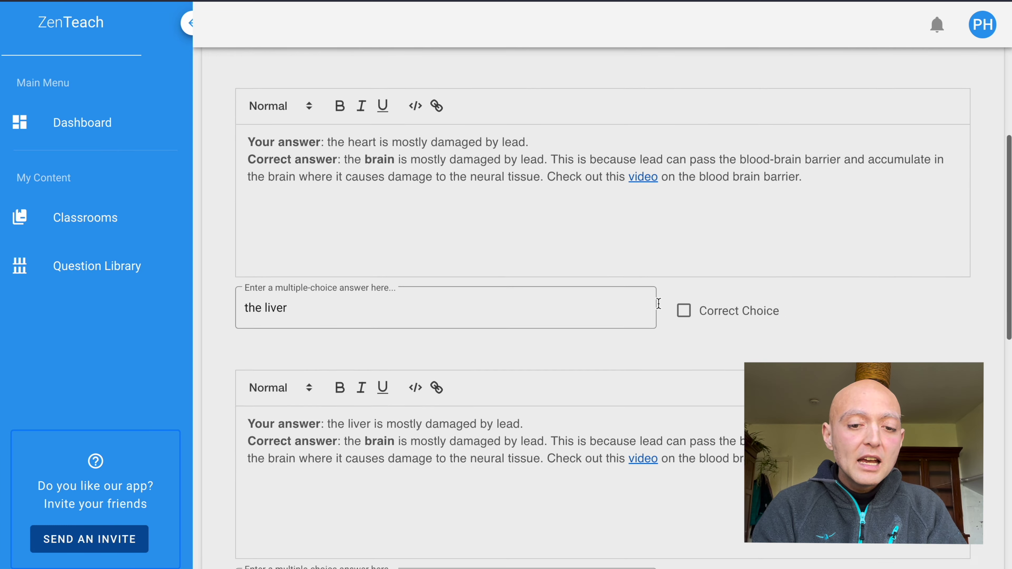
scroll(658, 304, "down", 3)
double_click(368, 287)
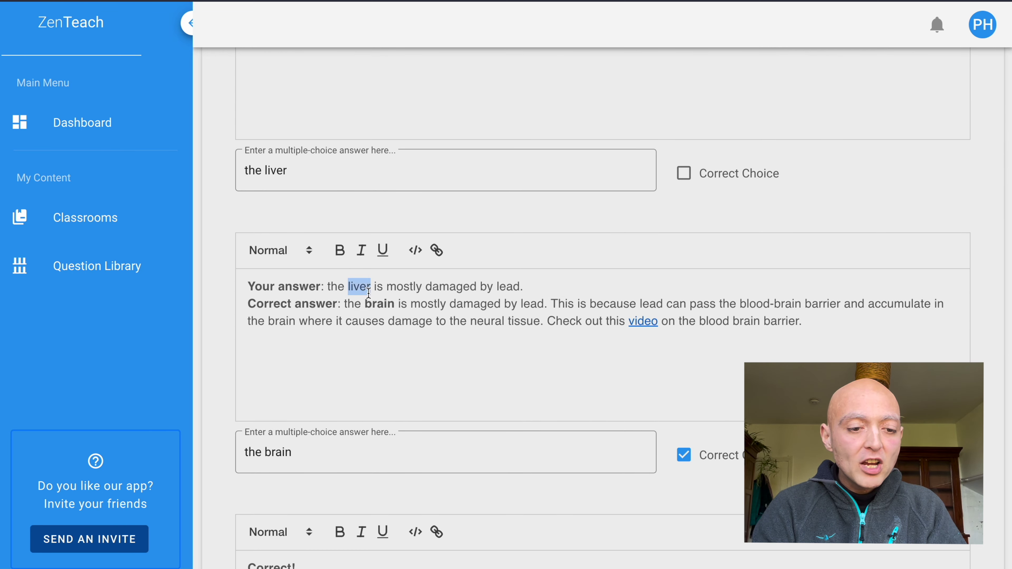
scroll(417, 396, "up", 5)
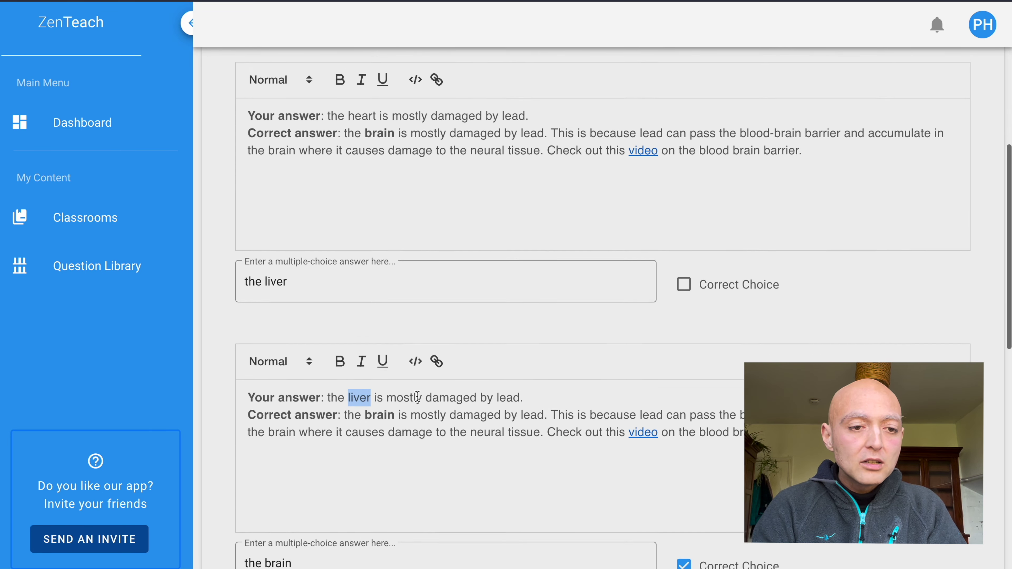
scroll(417, 397, "down", 8)
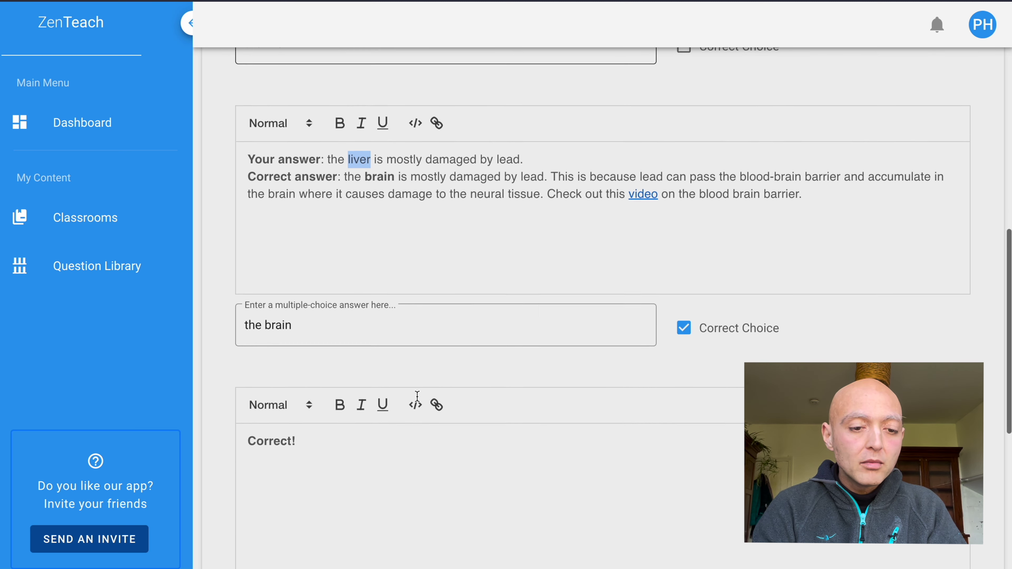
left_click(451, 450)
scroll(452, 450, "down", 1)
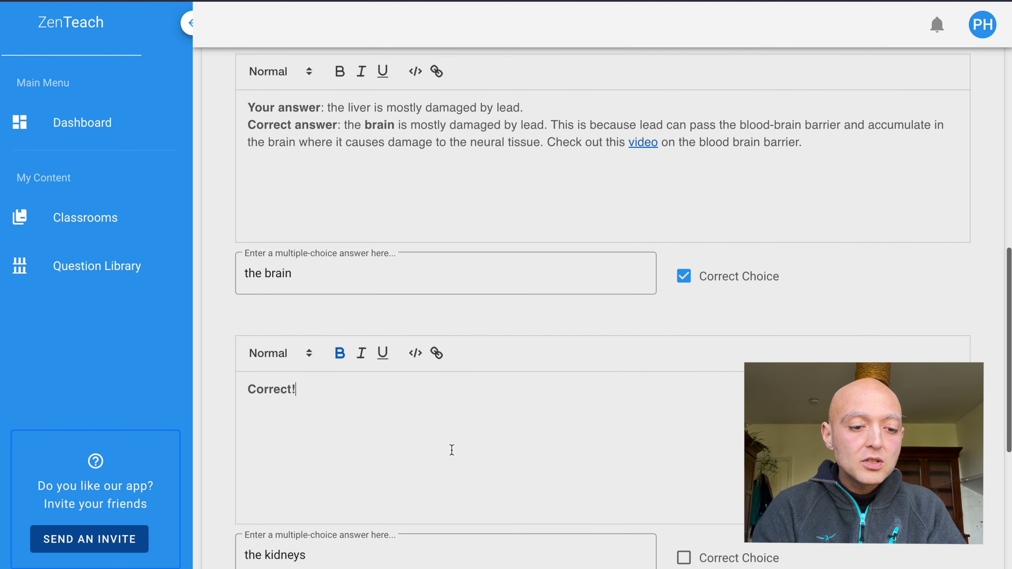
left_click(360, 285)
scroll(330, 288, "down", 3)
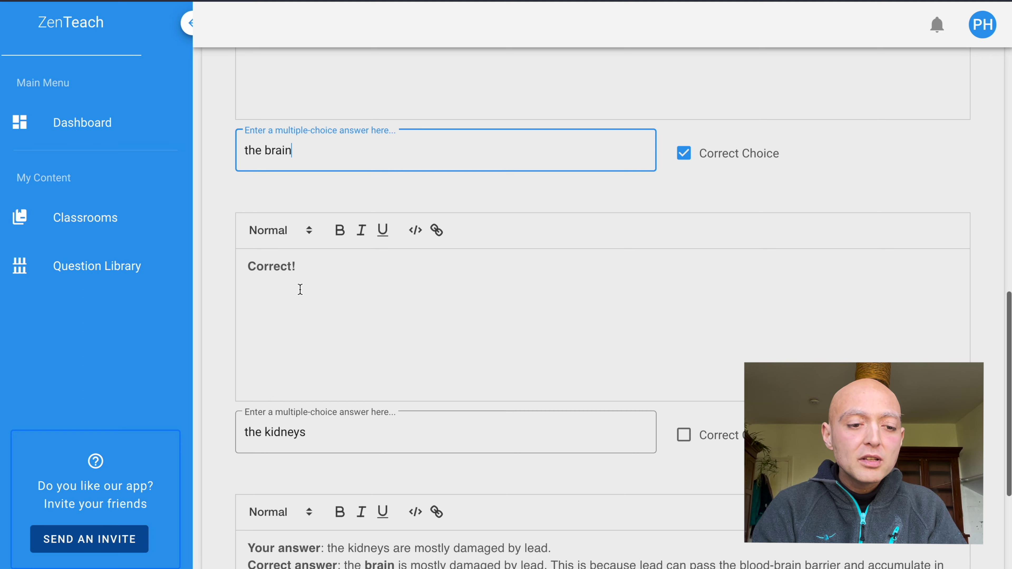
left_click(299, 290)
triple_click(300, 289)
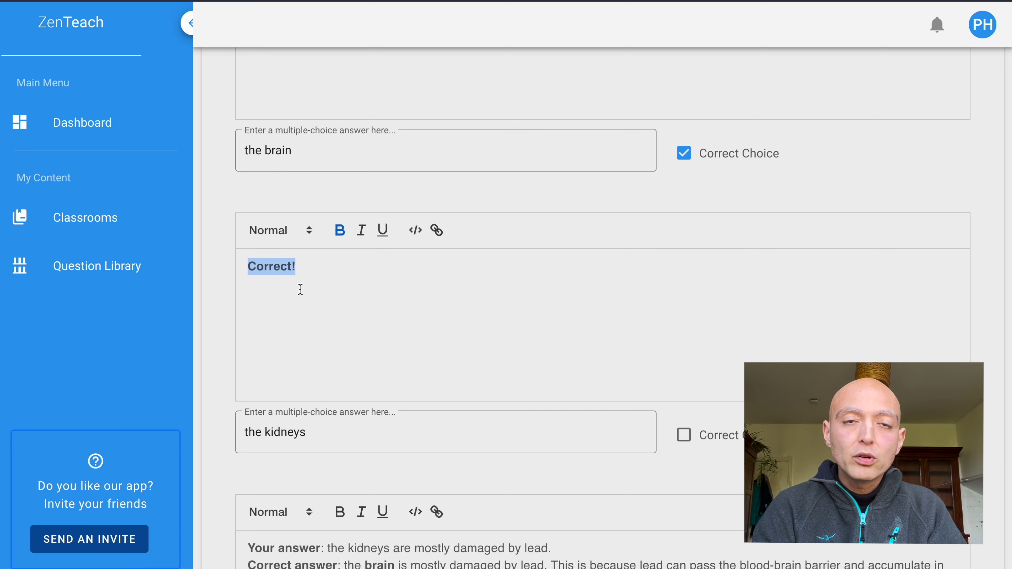
scroll(300, 289, "down", 6)
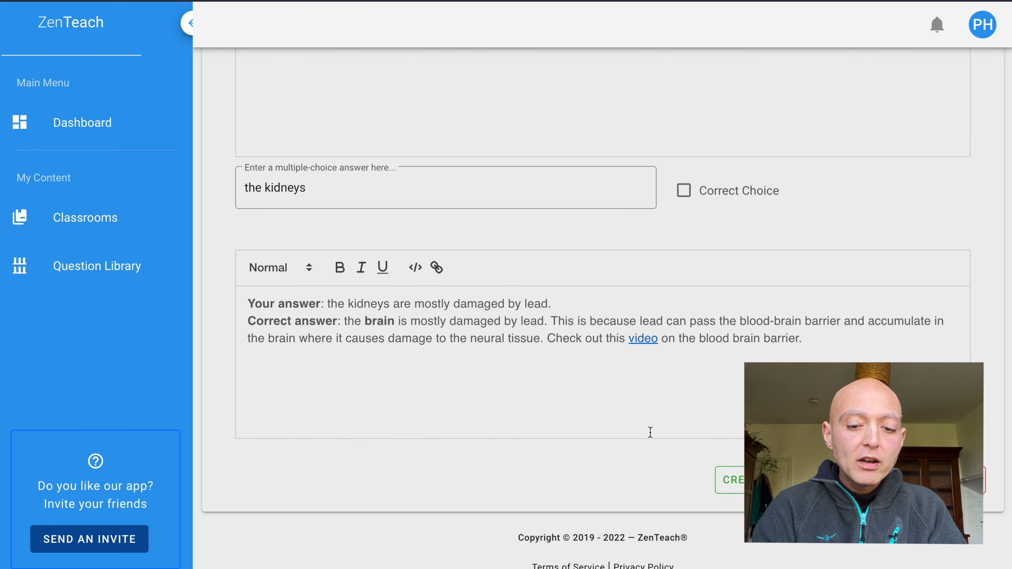
Submit the lead-poisoning question with CREATE to save it to the Question Library.
left_click(729, 479)
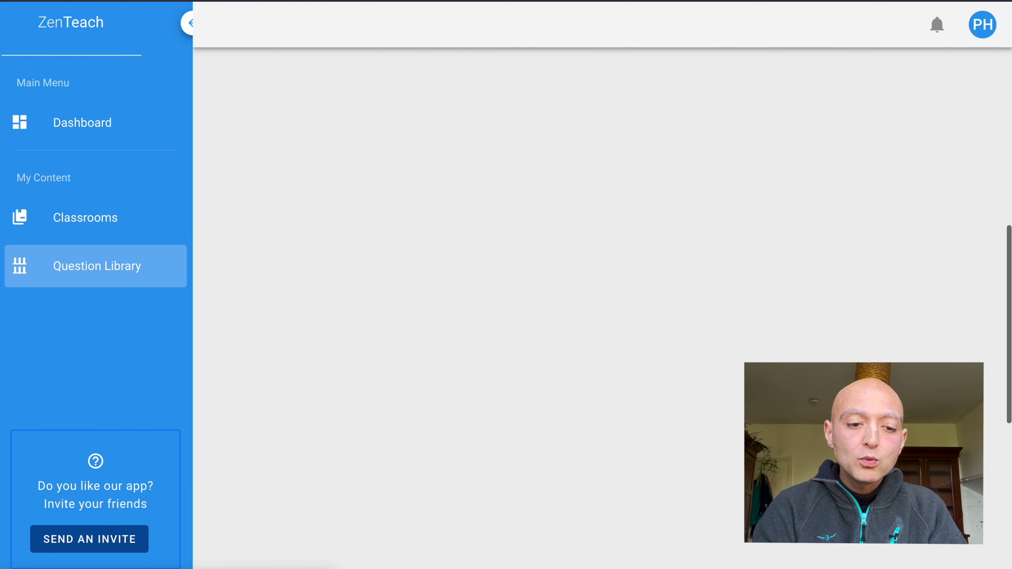